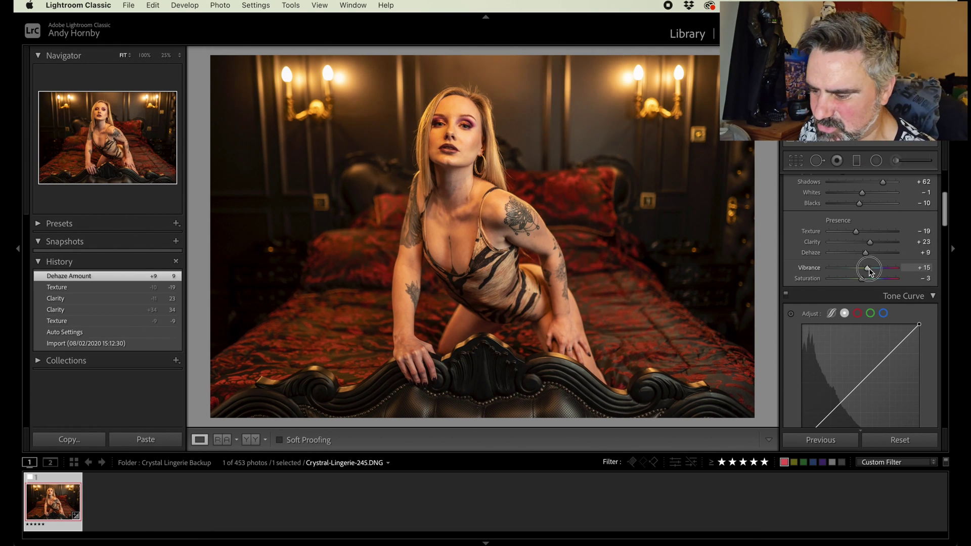
# Lift the black end of the point curve, add a shadow point, and place an upper point at input 172, output 177
pyautogui.scroll(-5, 854, 271)
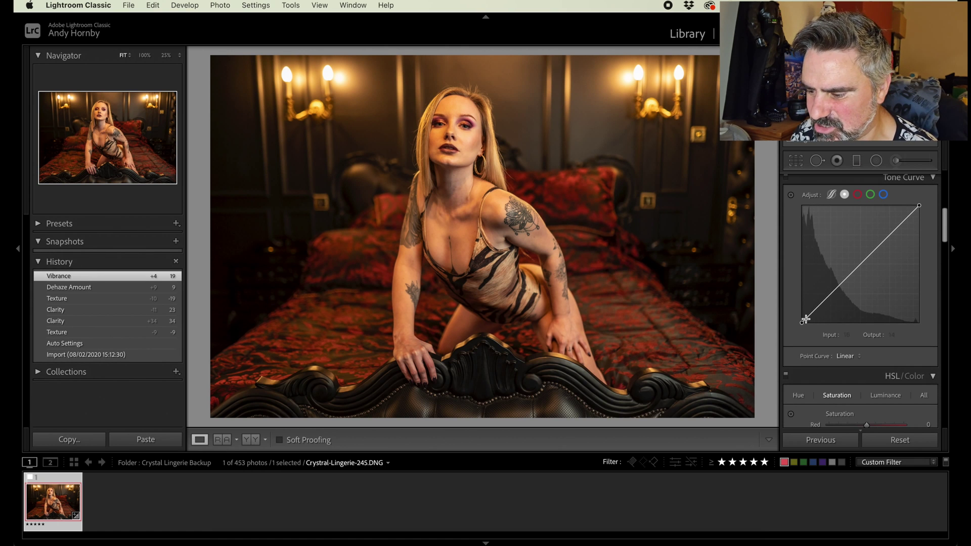
pyautogui.moveTo(802, 323); pyautogui.dragTo(825, 297)
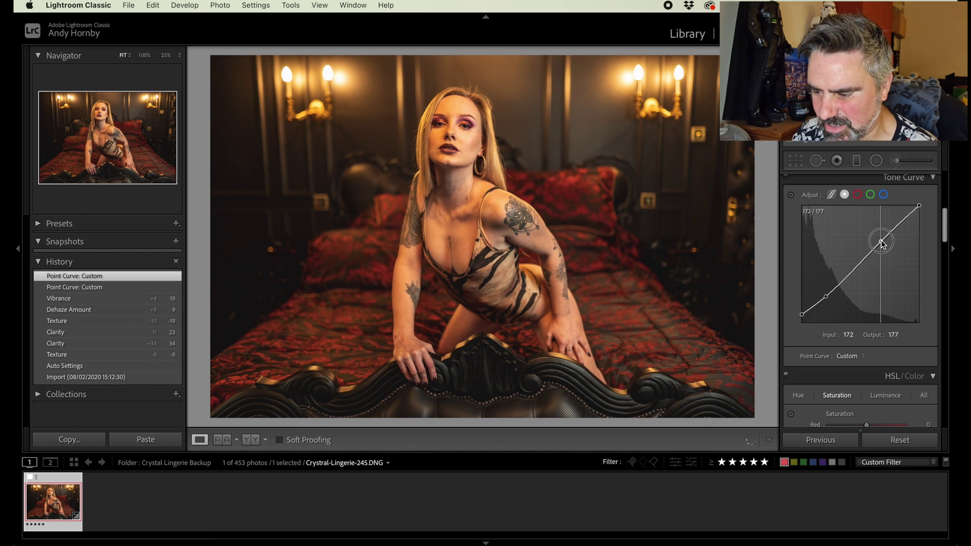
pyautogui.click(881, 241)
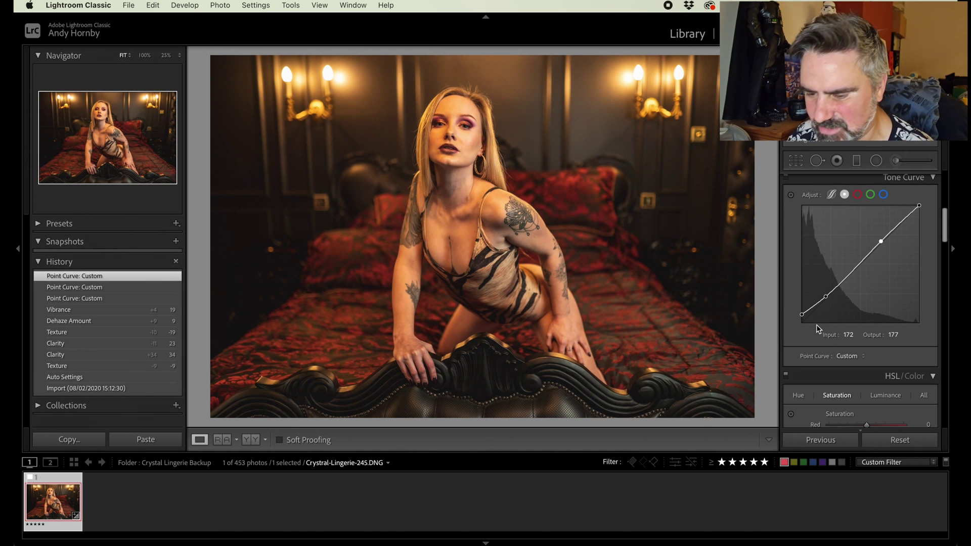
# Cool the photo's white balance by setting the temperature to 4,143 and the tint to +5
pyautogui.scroll(10, 834, 293)
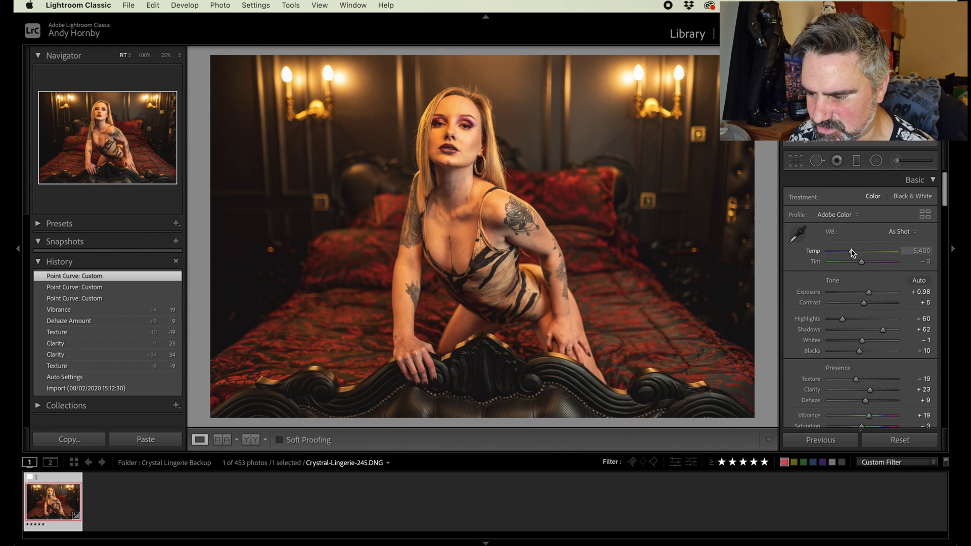
pyautogui.moveTo(851, 250); pyautogui.dragTo(842, 254)
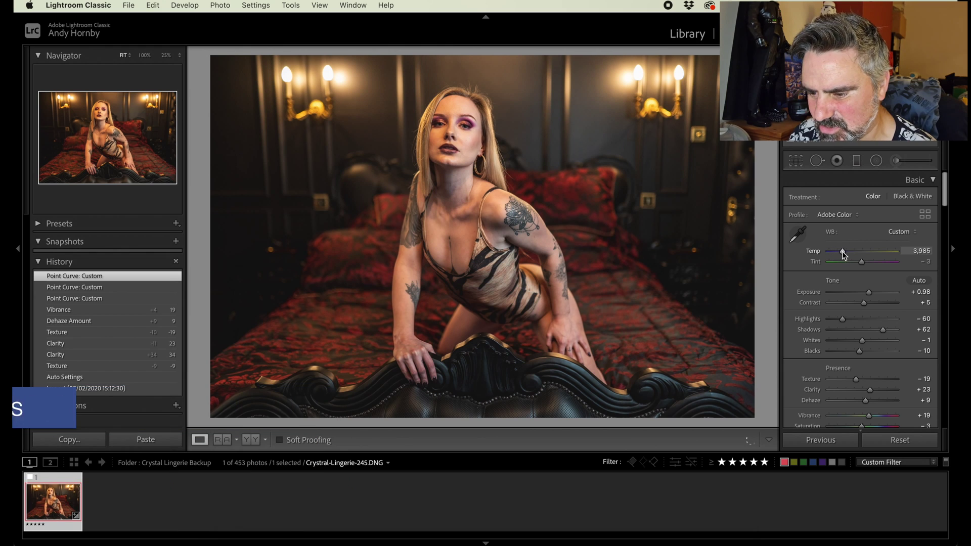
pyautogui.moveTo(844, 253); pyautogui.dragTo(863, 262)
# Color grade the photo with a blue shadow hue of 232 and a warm highlight hue of 43
pyautogui.scroll(-10, 829, 310)
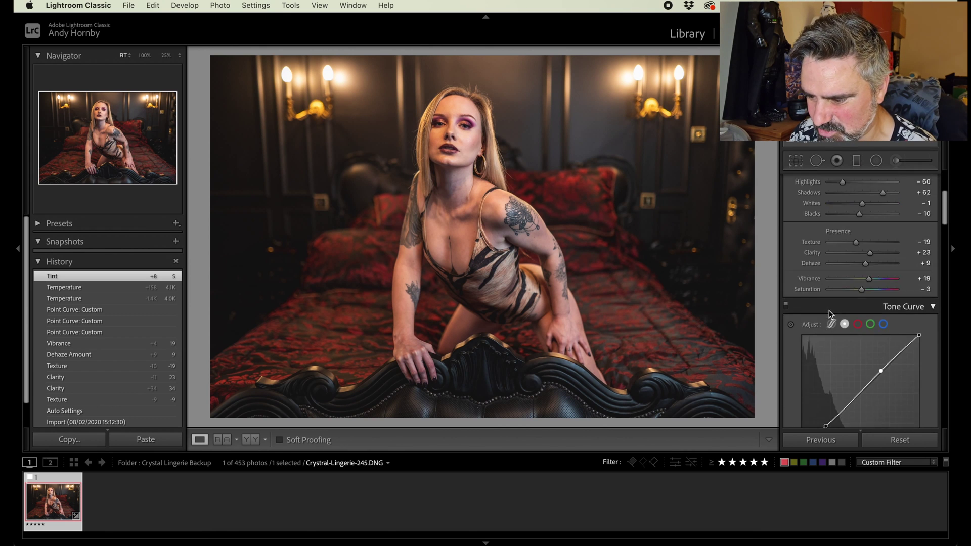
pyautogui.scroll(-8, 829, 314)
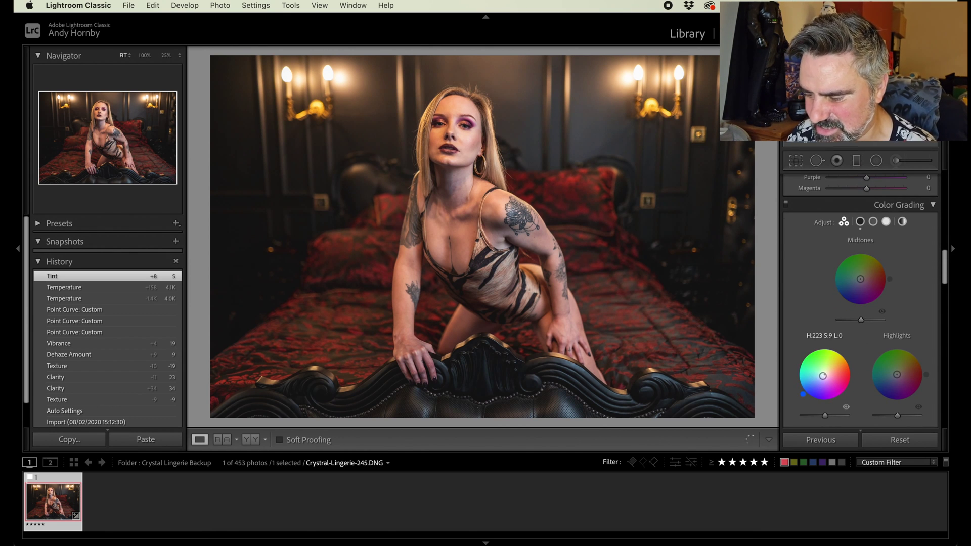
pyautogui.moveTo(823, 379); pyautogui.dragTo(823, 379)
pyautogui.moveTo(896, 375); pyautogui.dragTo(897, 373)
# Set the sharpening amount to 72 and enable the lens corrections for chromatic aberration and profile
pyautogui.scroll(-8, 817, 331)
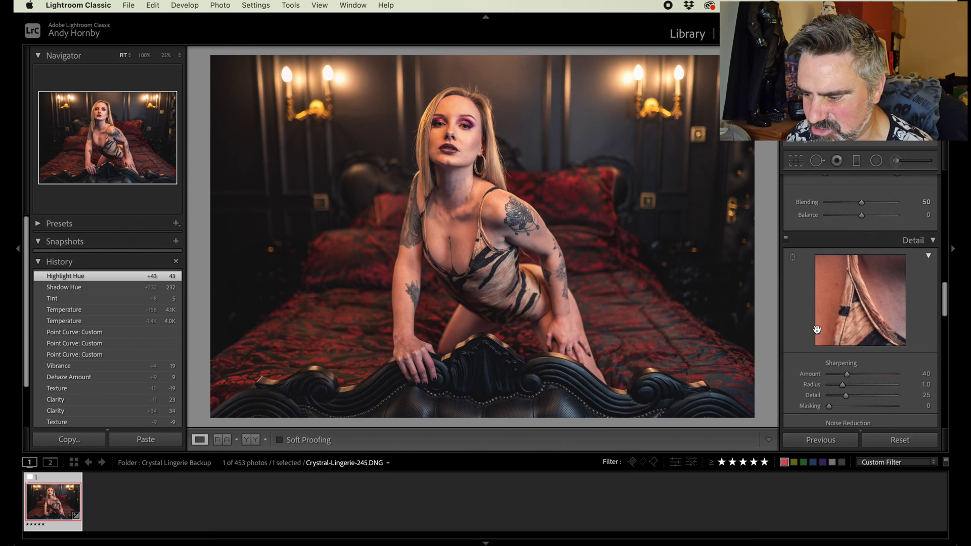
pyautogui.moveTo(847, 370); pyautogui.dragTo(863, 373)
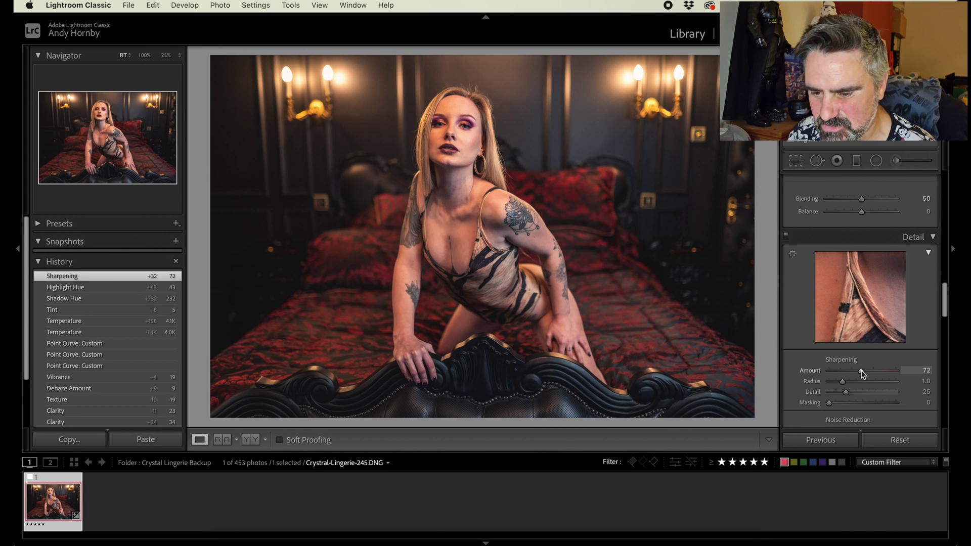
pyautogui.scroll(-10, 860, 372)
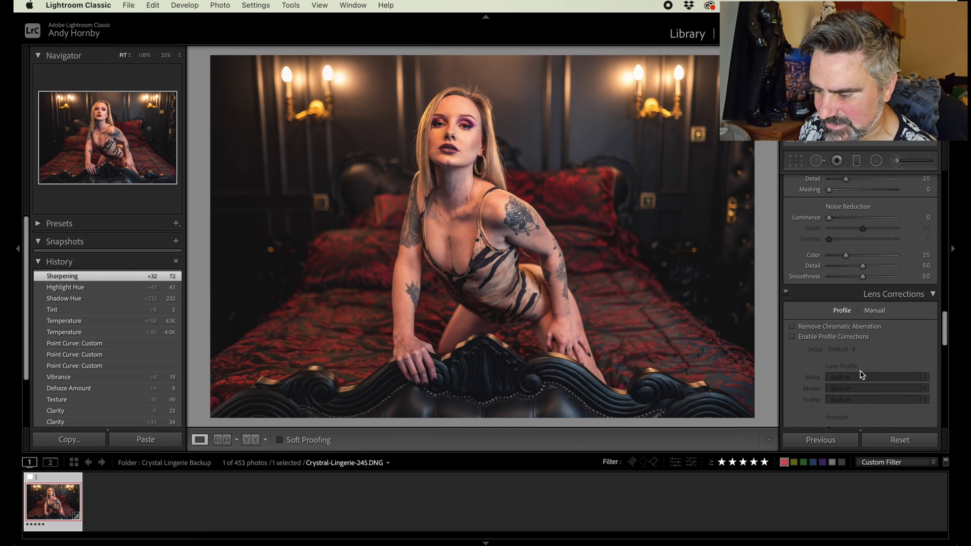
pyautogui.click(792, 326)
pyautogui.click(792, 337)
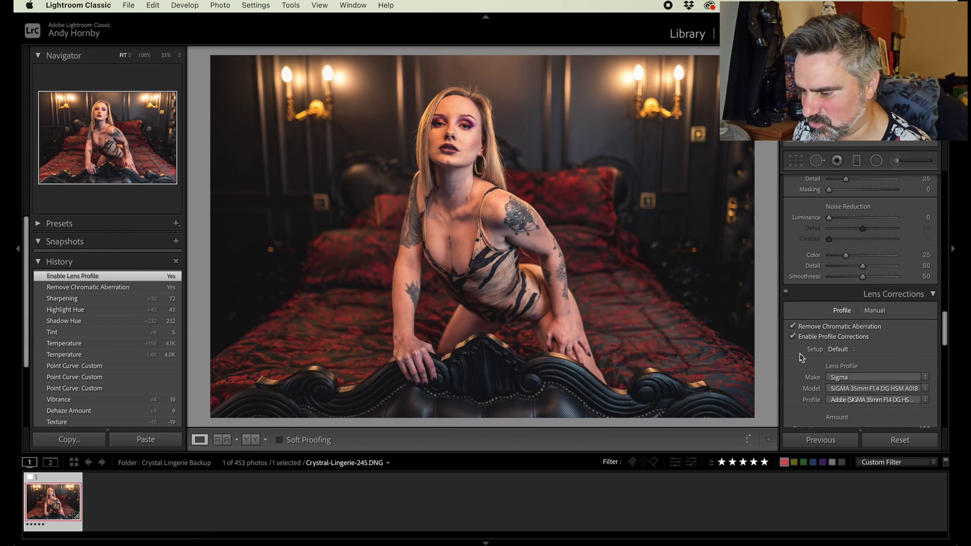
# Set the post-crop vignette amount to -11
pyautogui.scroll(-8, 800, 364)
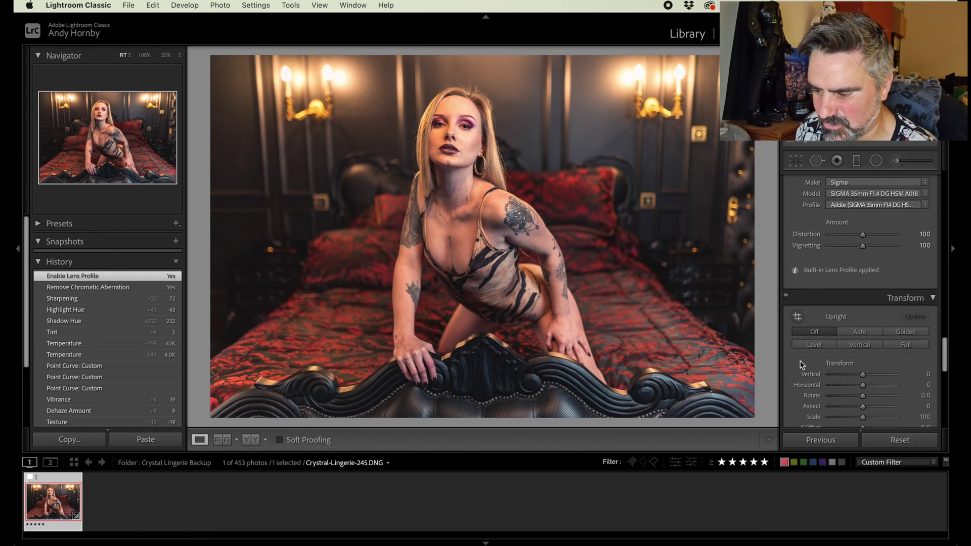
pyautogui.scroll(-3, 800, 364)
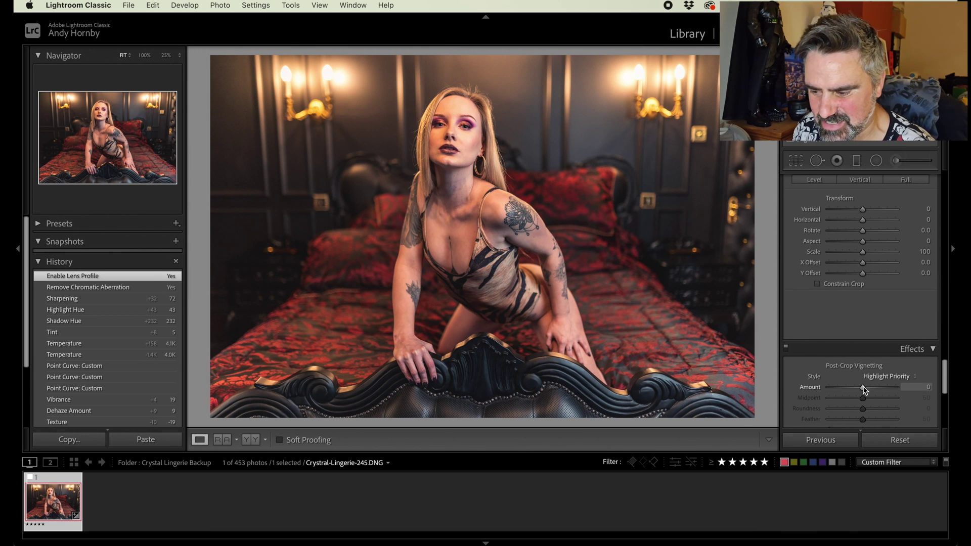
pyautogui.moveTo(863, 389); pyautogui.dragTo(858, 388)
pyautogui.scroll(-2, 837, 361)
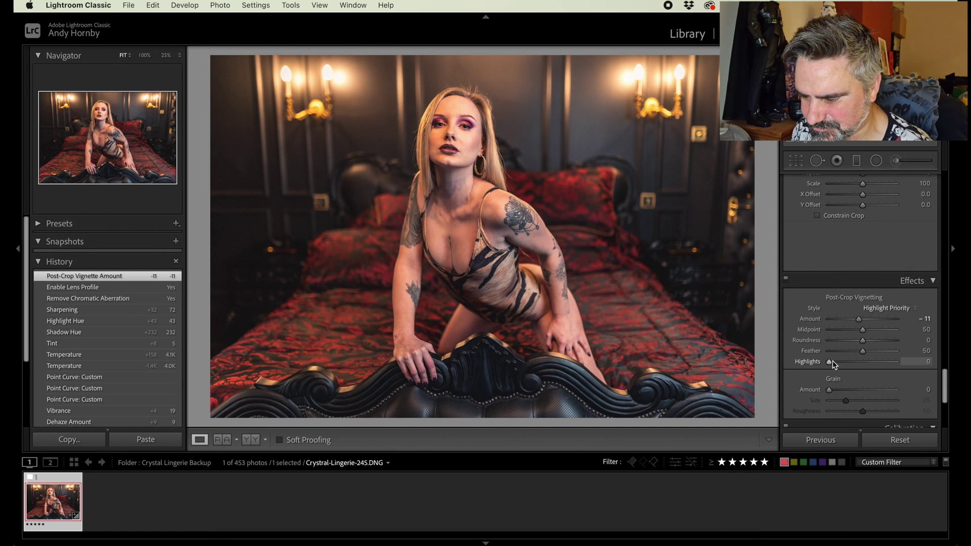
# Heal away the wall socket to the right of the model with a size 77 spot, sampling the wall just above it
pyautogui.click(814, 166)
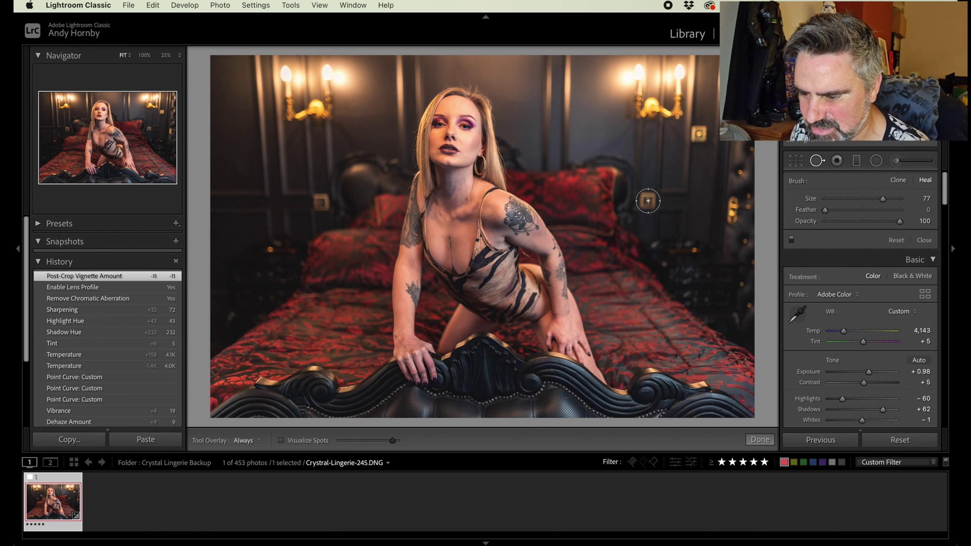
pyautogui.click(646, 202)
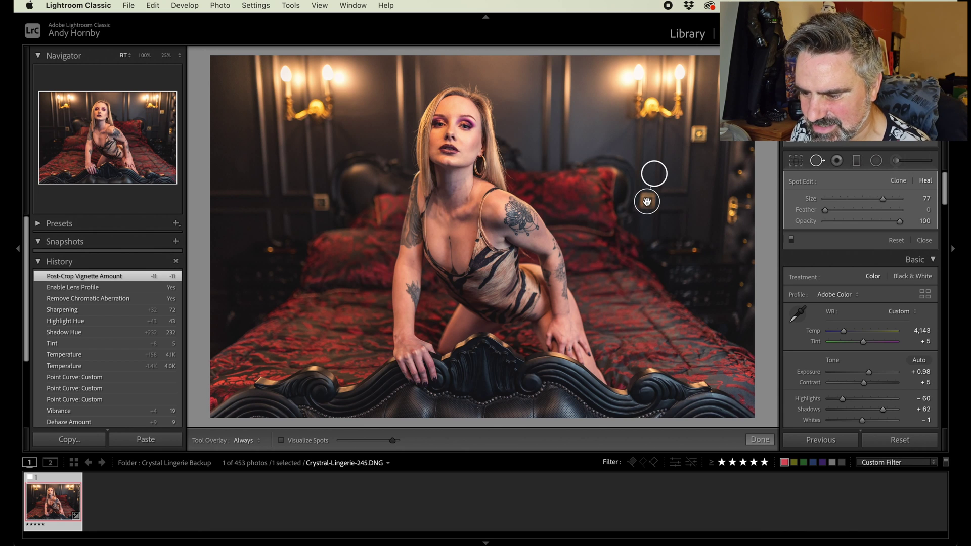
pyautogui.moveTo(652, 174); pyautogui.dragTo(645, 173)
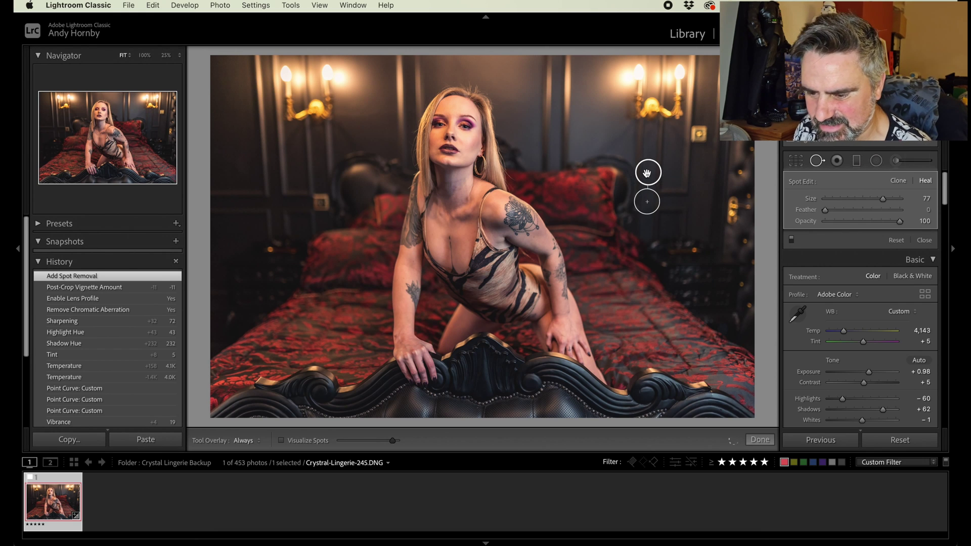
# Heal away the wall socket to the left of the model, aligning the sample with the wall area directly beside it
pyautogui.click(322, 201)
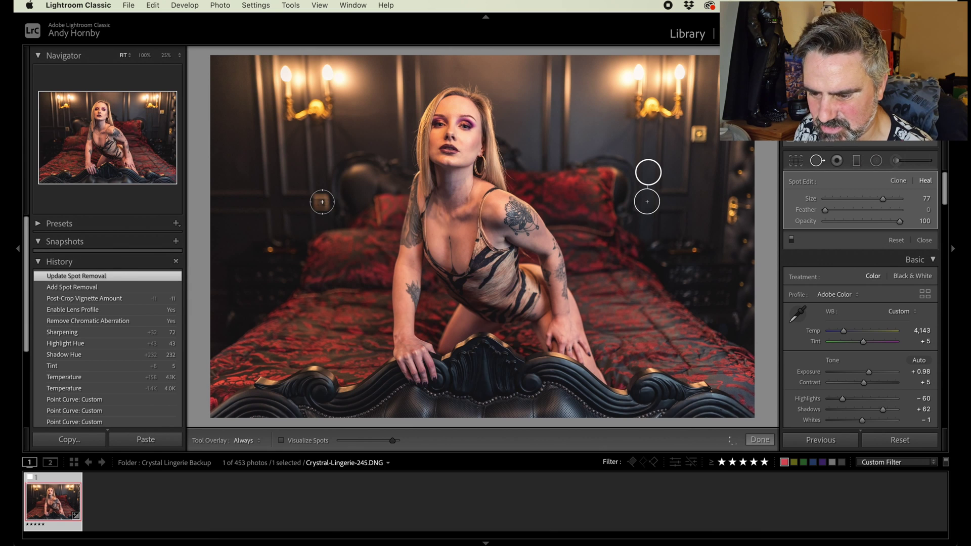
pyautogui.click(321, 203)
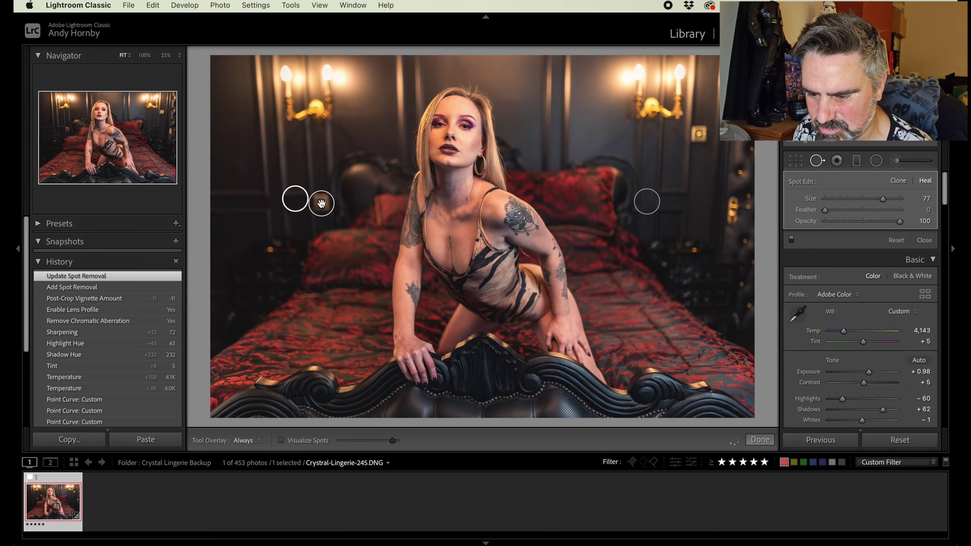
pyautogui.moveTo(295, 201); pyautogui.dragTo(295, 204)
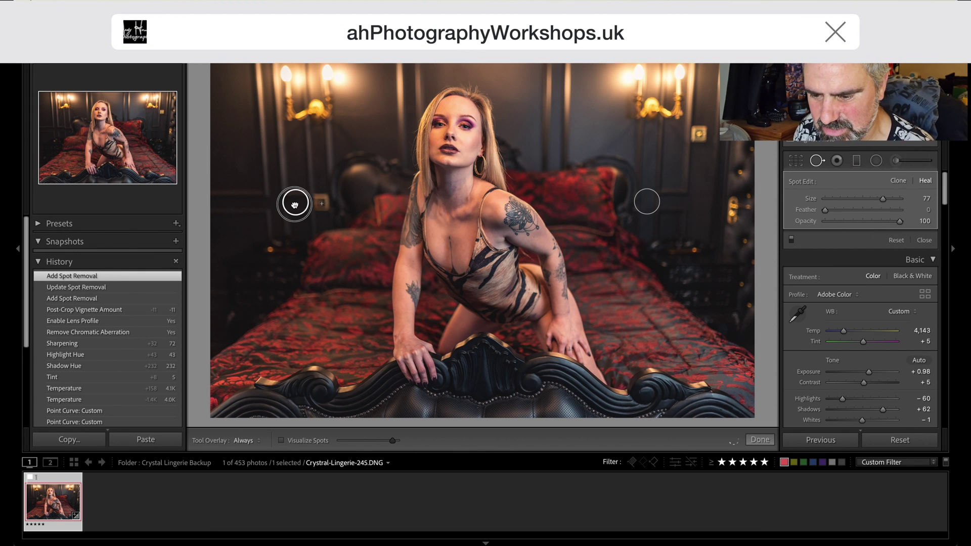
pyautogui.moveTo(295, 204); pyautogui.dragTo(294, 203)
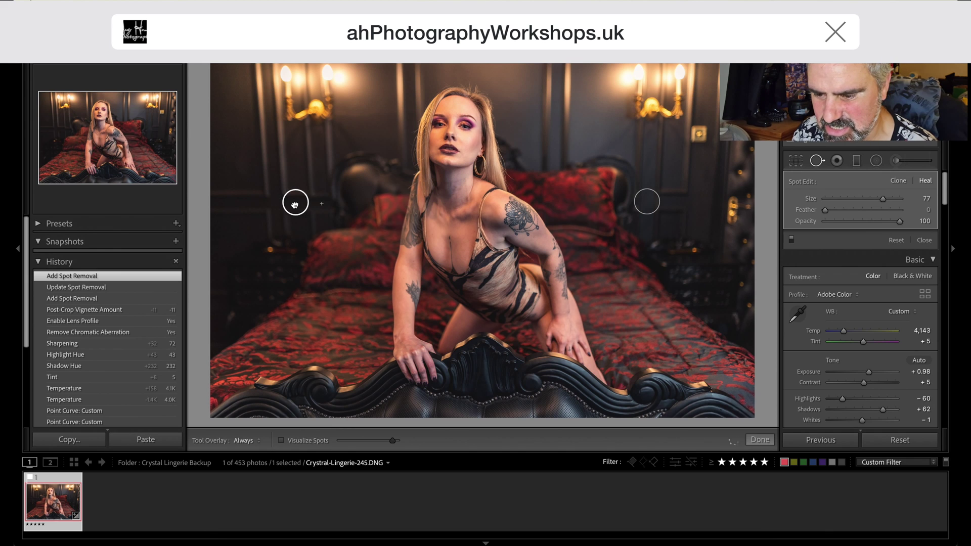
# Move the right-hand healing spot's sample to the wall area directly beside it, and finish spot removal
pyautogui.click(646, 203)
pyautogui.moveTo(650, 177)
pyautogui.mouseDown()
pyautogui.moveTo(657, 171)
pyautogui.moveTo(674, 205)
pyautogui.mouseUp()
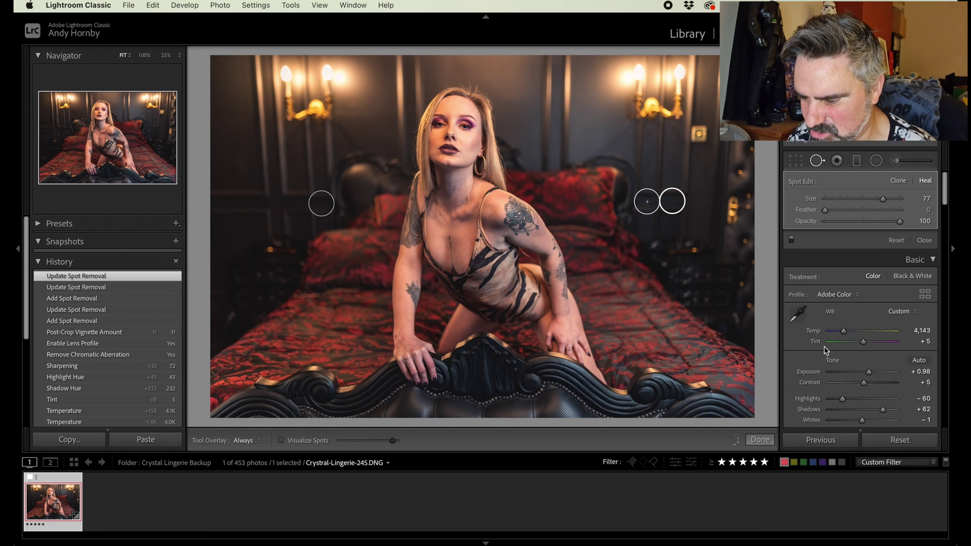
pyautogui.scroll(-8, 825, 346)
pyautogui.scroll(-15, 827, 354)
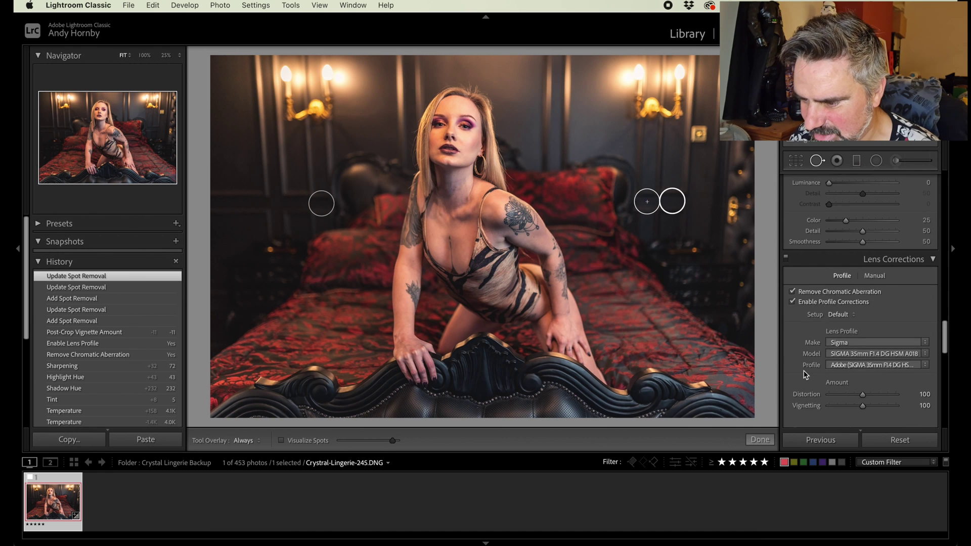
pyautogui.press('q')
# Strengthen the post-crop vignette with amount -58, feather 73 and midpoint 32
pyautogui.scroll(-15, 830, 371)
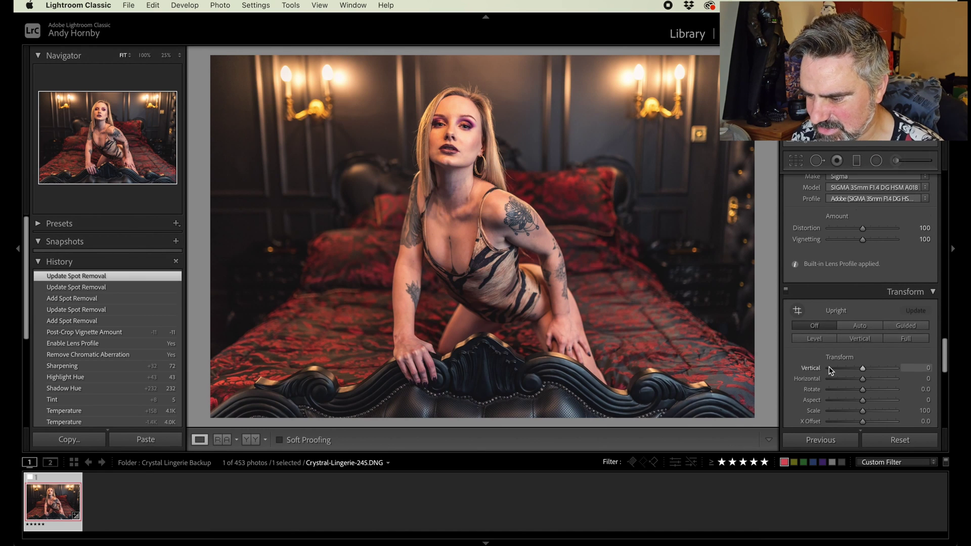
pyautogui.scroll(4, 829, 371)
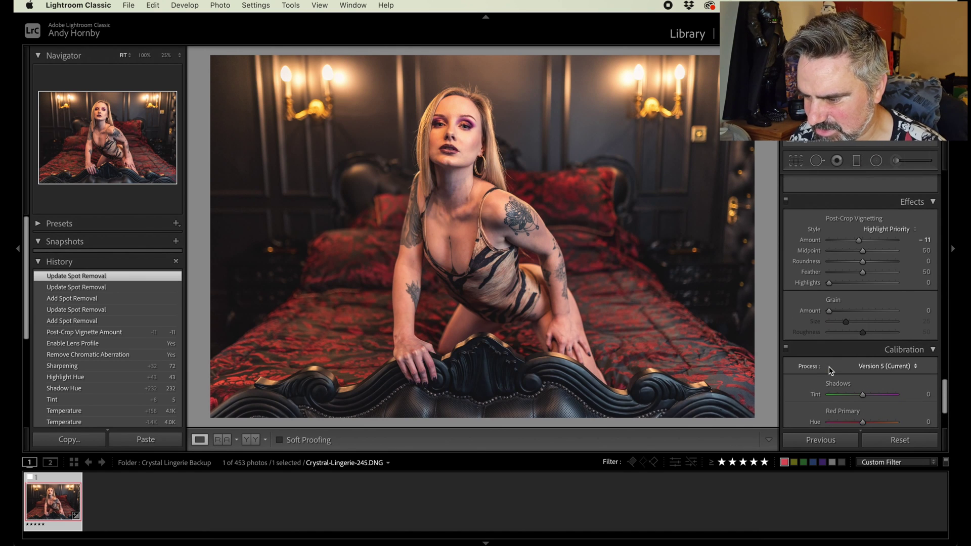
pyautogui.moveTo(858, 241); pyautogui.dragTo(838, 243)
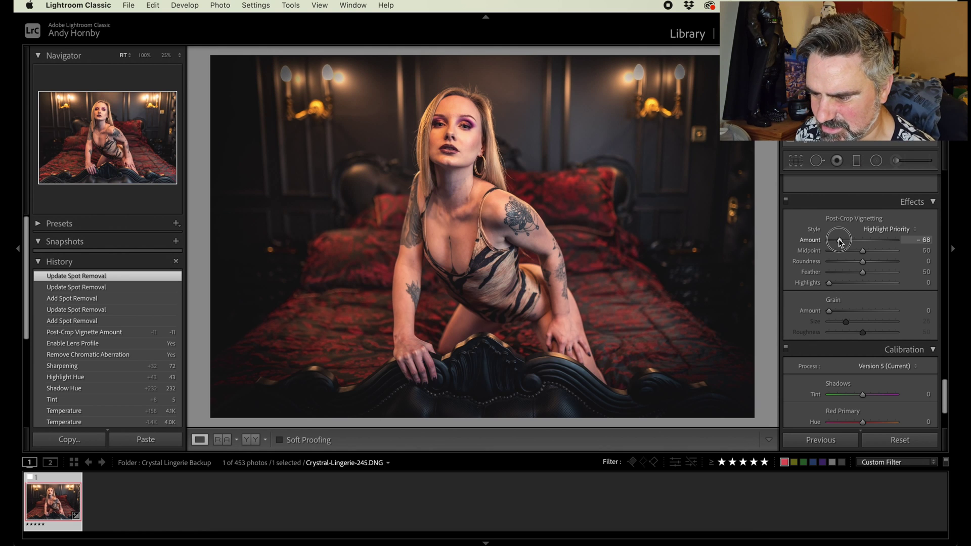
pyautogui.moveTo(839, 242); pyautogui.dragTo(878, 273)
pyautogui.moveTo(844, 241); pyautogui.dragTo(850, 251)
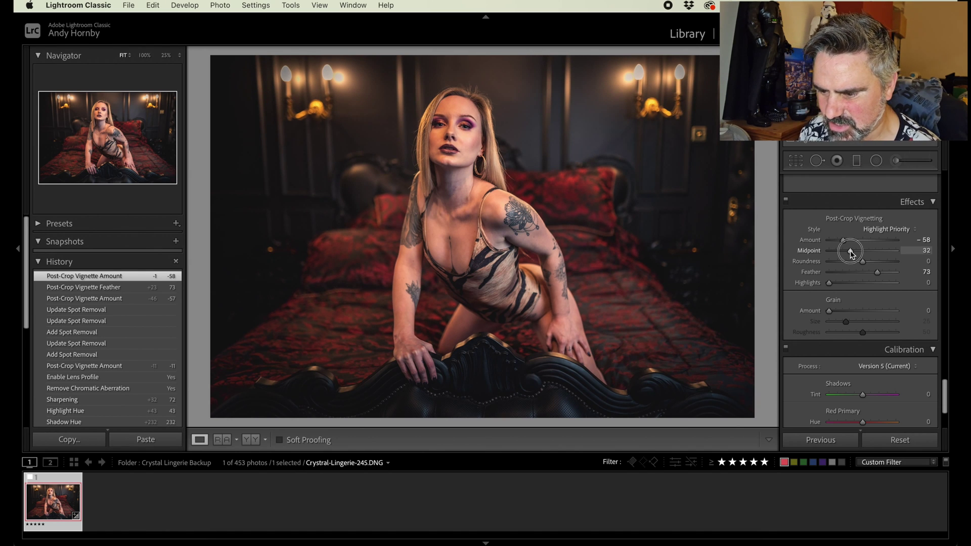
pyautogui.moveTo(850, 251); pyautogui.dragTo(850, 251)
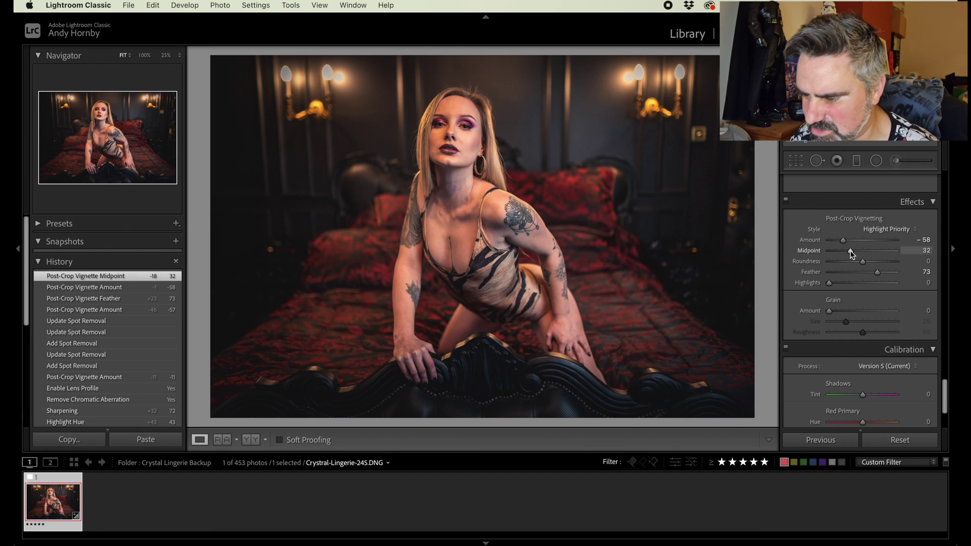
# Add a large oval radial filter centred on the model's upper chest, covering her whole body
pyautogui.scroll(5, 804, 263)
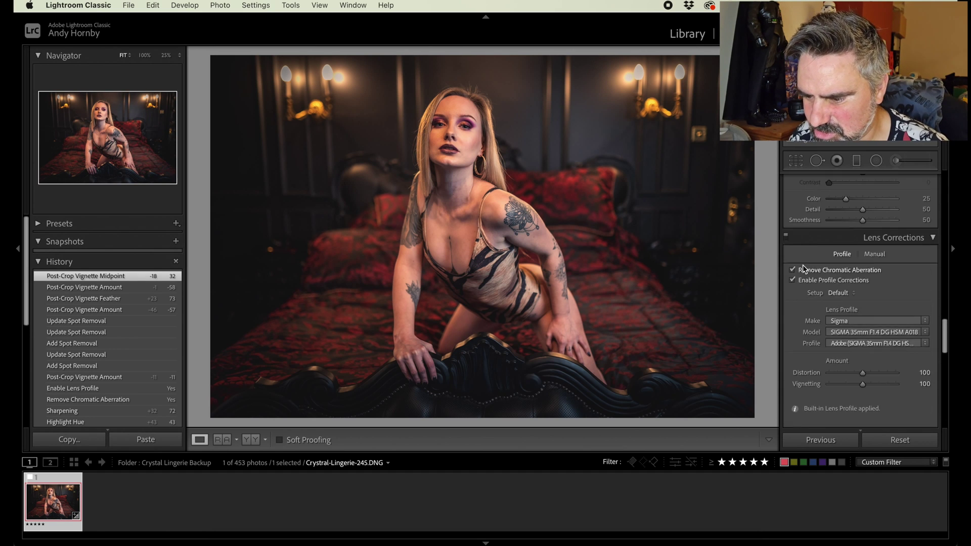
pyautogui.scroll(10, 803, 267)
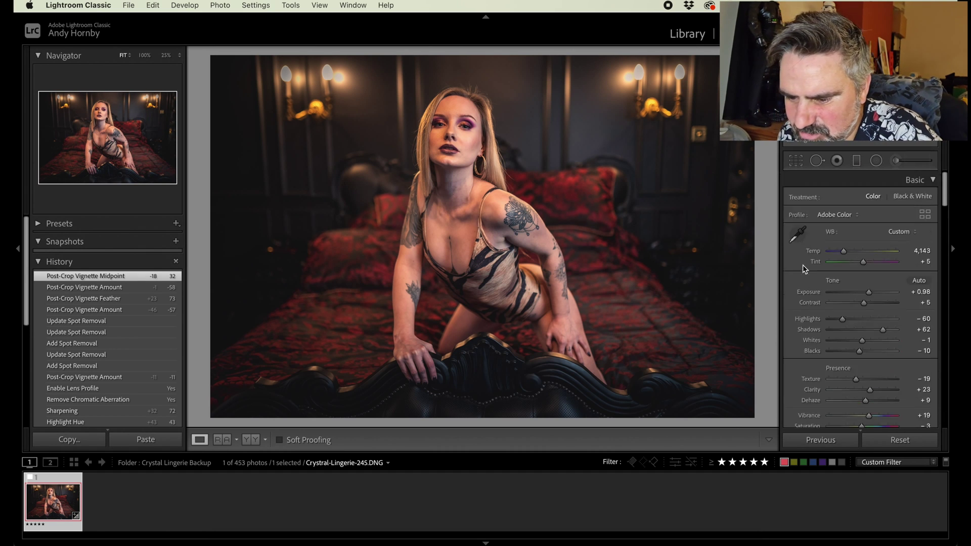
pyautogui.click(878, 161)
pyautogui.moveTo(456, 221); pyautogui.dragTo(553, 369)
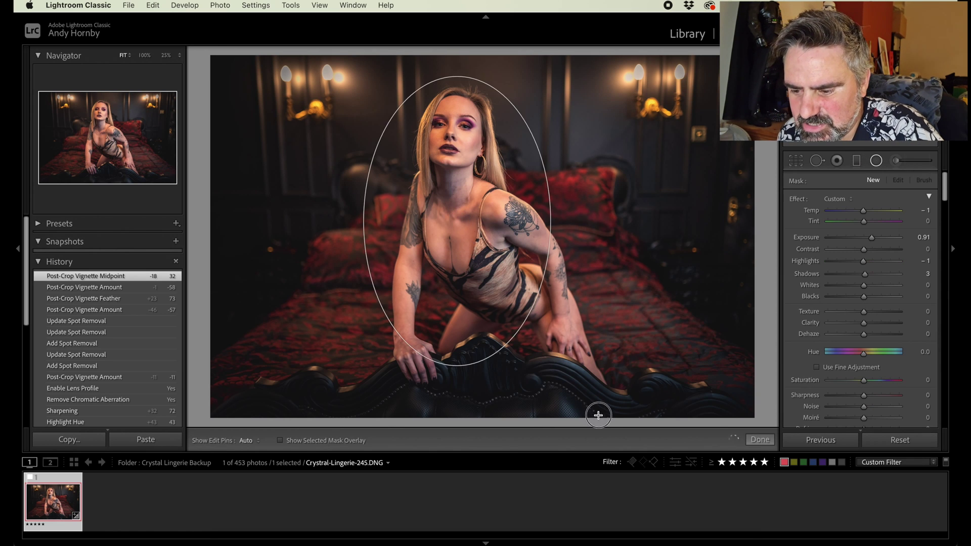
pyautogui.moveTo(598, 415); pyautogui.dragTo(607, 426)
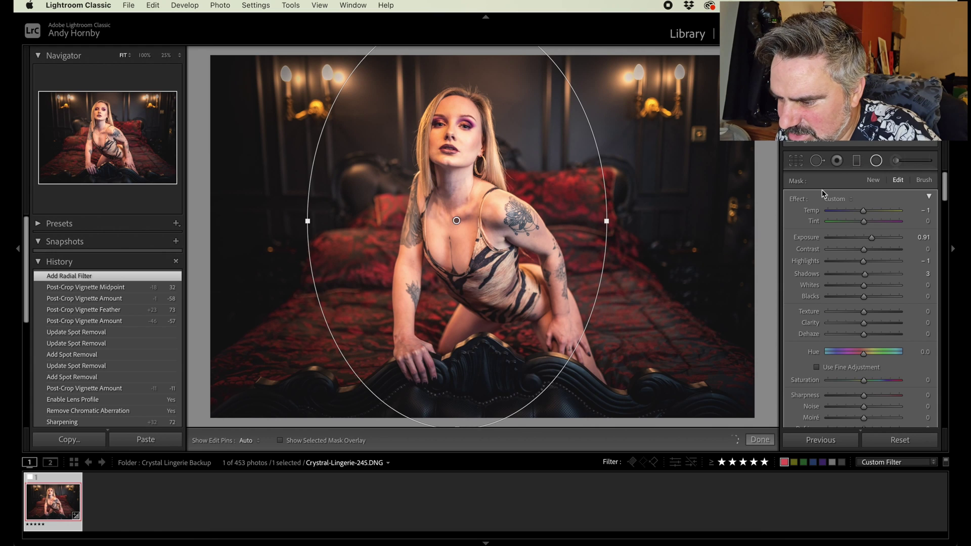
# Zero the radial filter's preset adjustments and set its exposure to 0.38, tint to 6 and clarity to -19
pyautogui.click(865, 238)
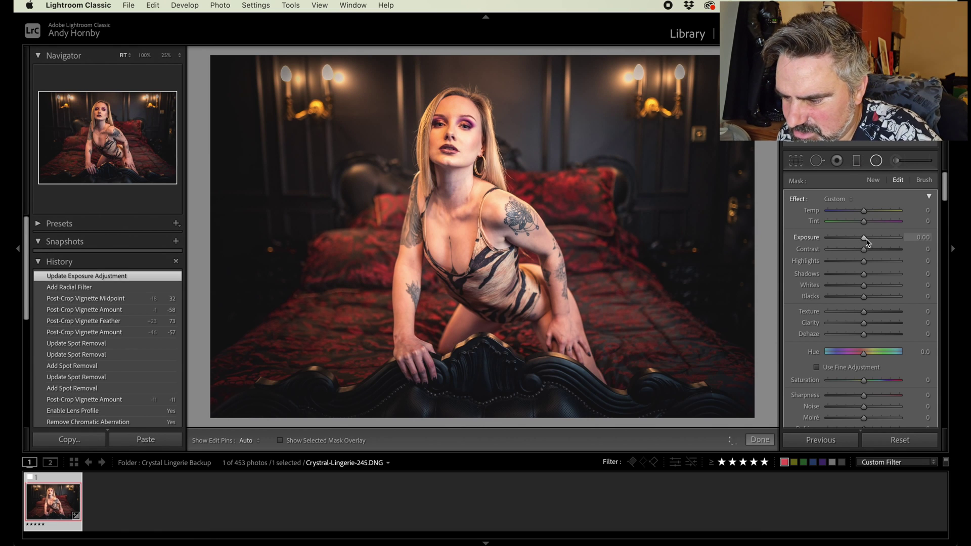
pyautogui.moveTo(866, 242); pyautogui.dragTo(870, 224)
pyautogui.scroll(-2, 851, 268)
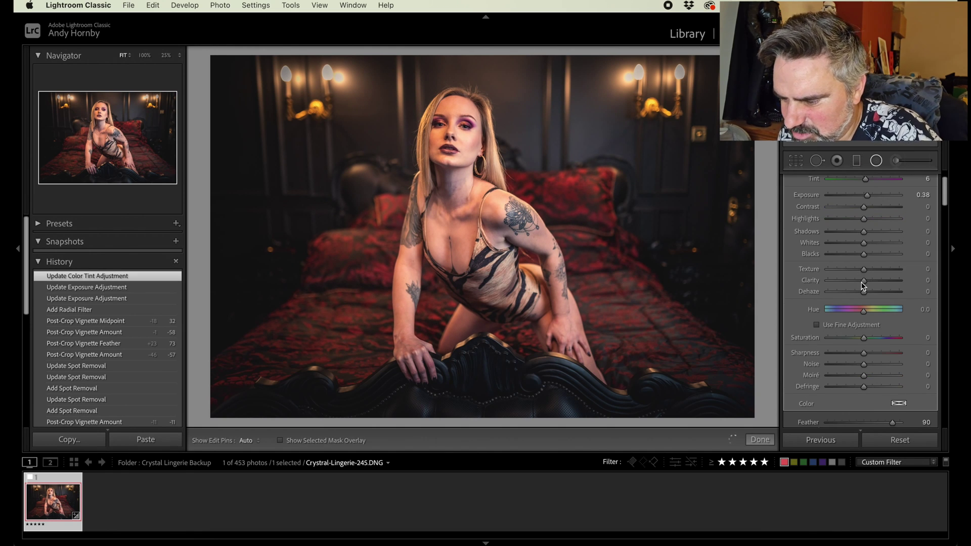
pyautogui.moveTo(864, 283); pyautogui.dragTo(858, 283)
pyautogui.click(863, 272)
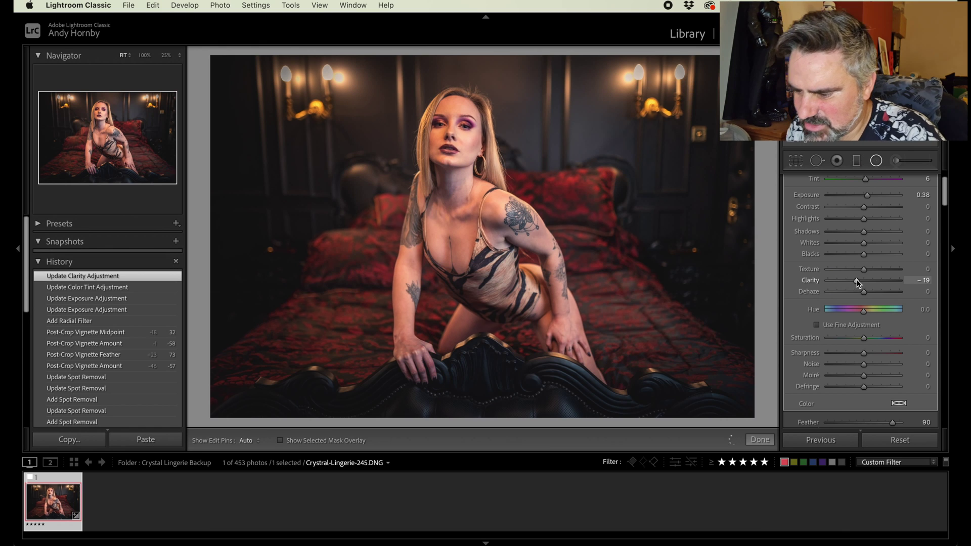
pyautogui.scroll(-3, 858, 283)
pyautogui.scroll(-6, 858, 283)
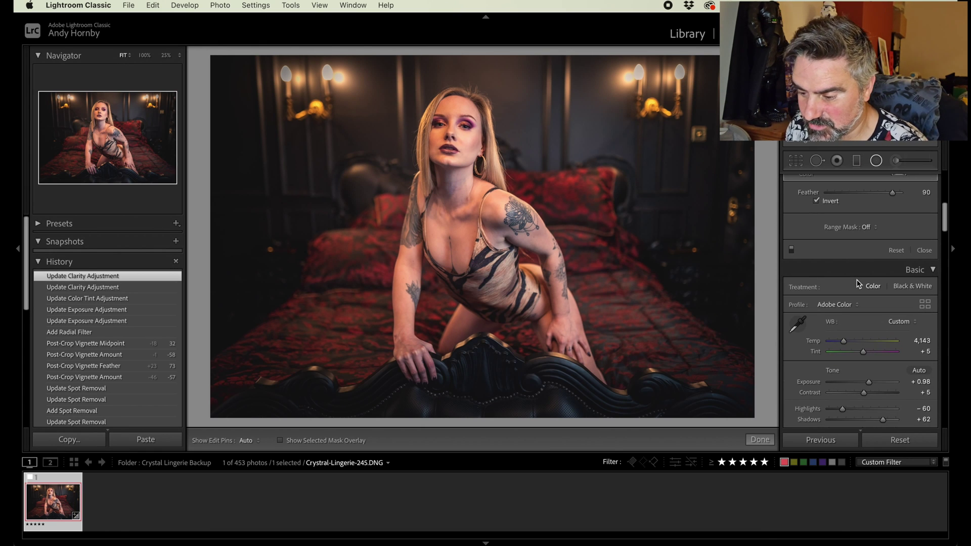
pyautogui.scroll(-2, 858, 283)
pyautogui.scroll(-12, 858, 283)
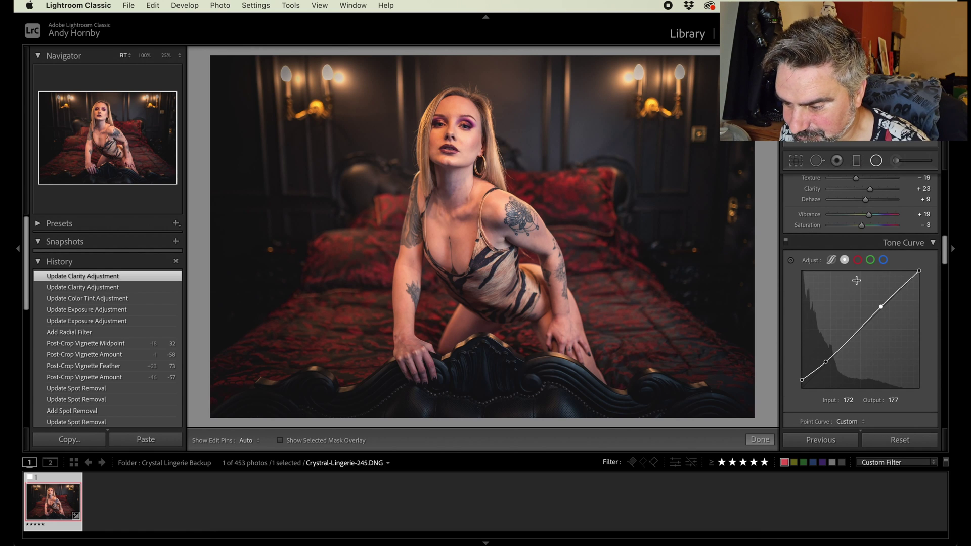
pyautogui.scroll(-14, 858, 283)
pyautogui.scroll(-3, 858, 283)
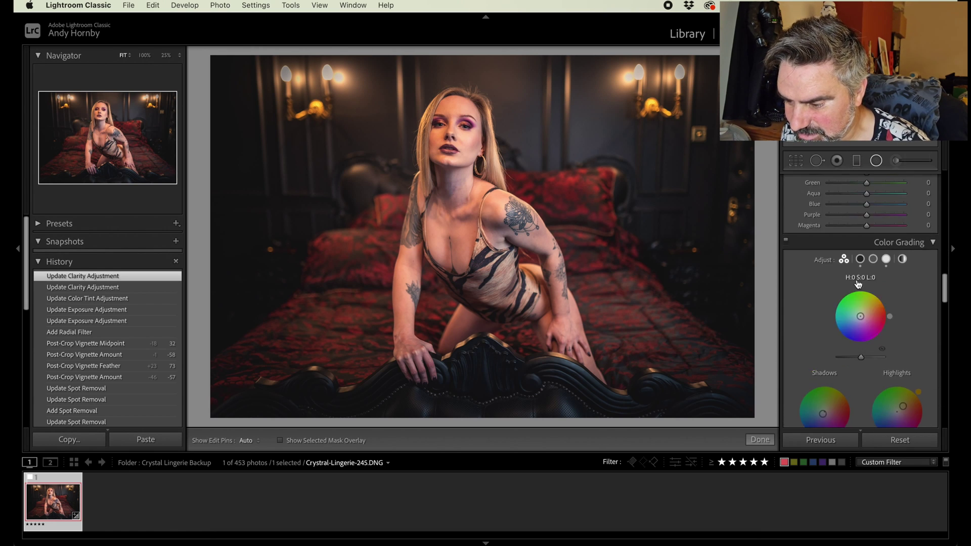
pyautogui.scroll(20, 858, 283)
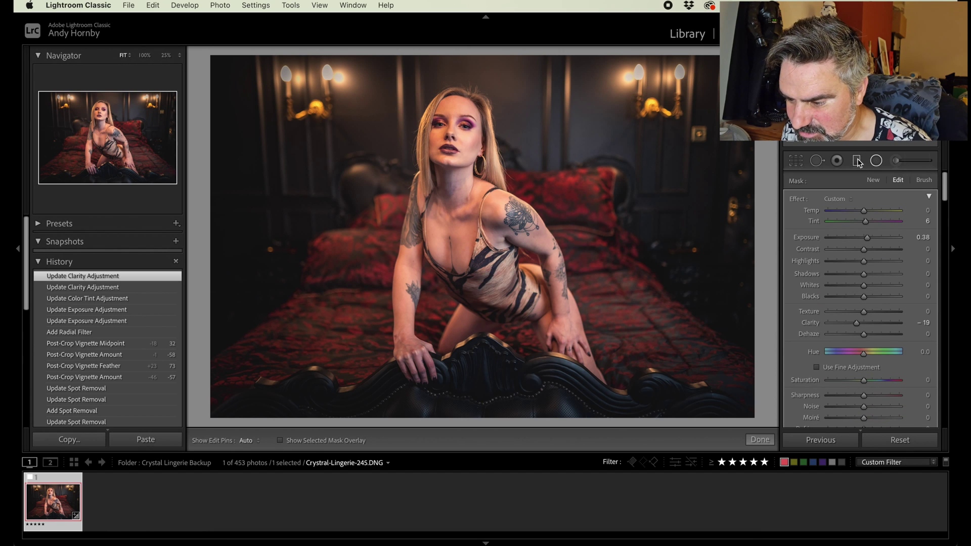
# Cool and darken the photo's right and left sides with vertical graduated filters at temperature -28 and exposure -0.33, all other adjustments zeroed
pyautogui.click(872, 181)
pyautogui.moveTo(701, 230); pyautogui.dragTo(551, 228)
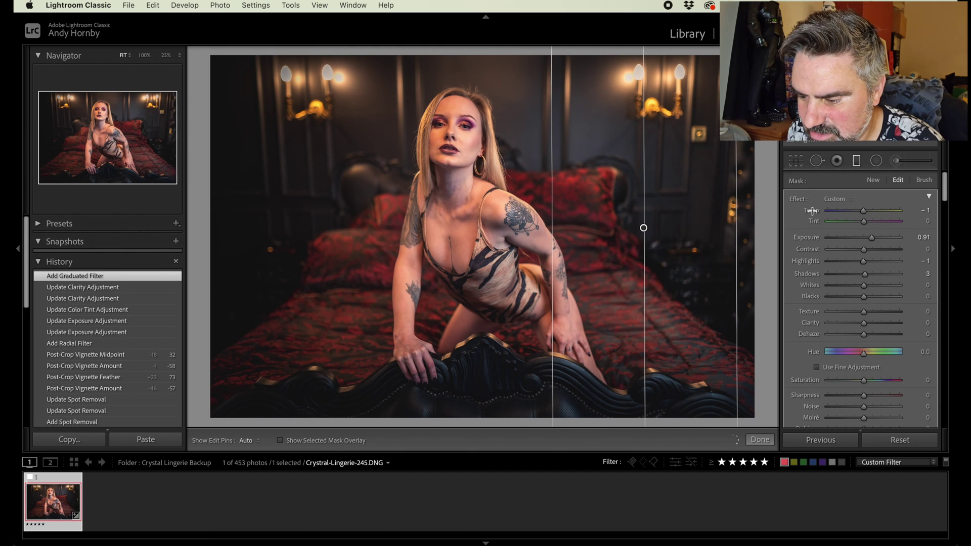
pyautogui.click(864, 212)
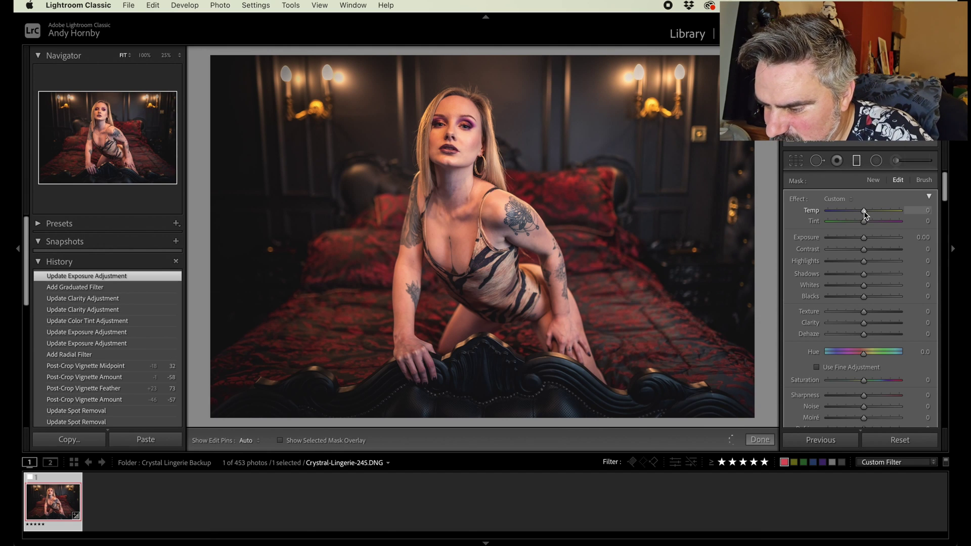
pyautogui.moveTo(865, 214); pyautogui.dragTo(859, 214)
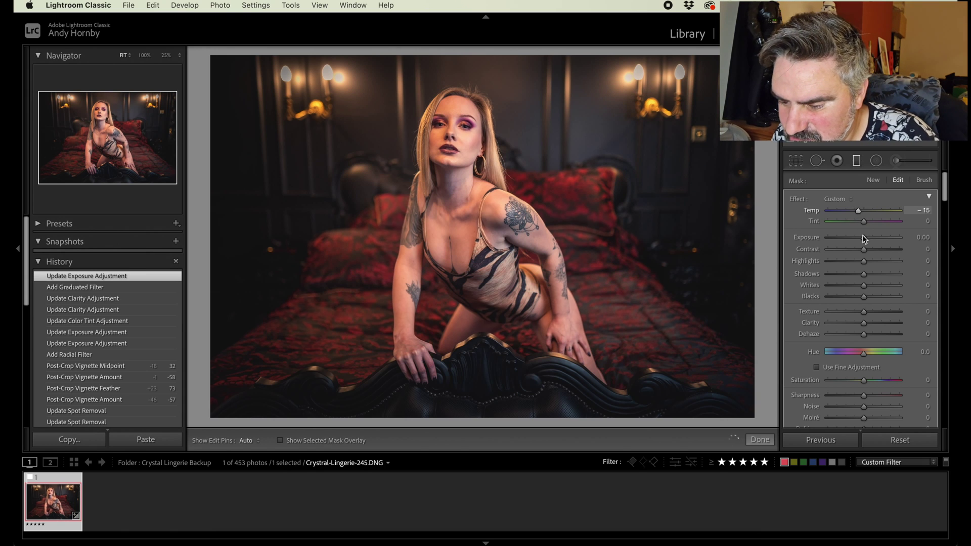
pyautogui.moveTo(863, 237); pyautogui.dragTo(854, 213)
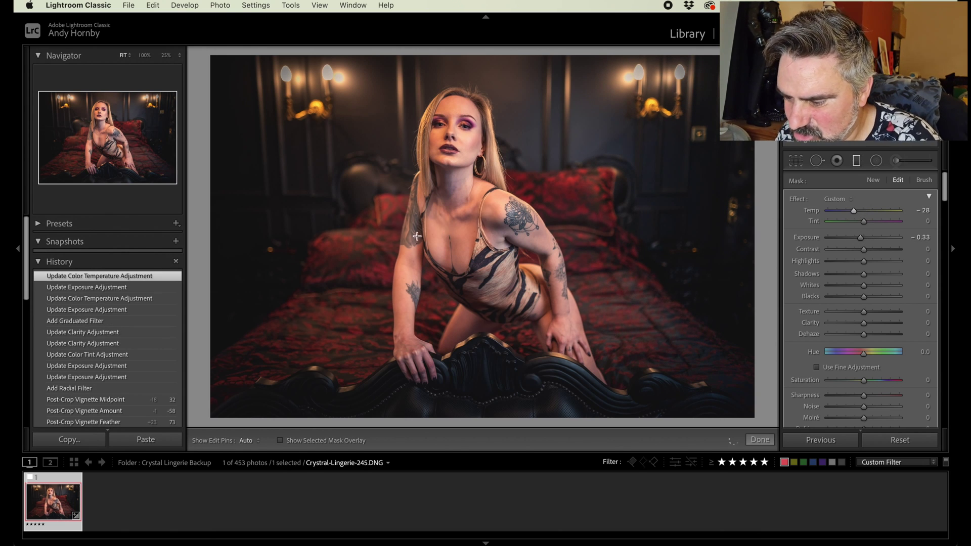
pyautogui.moveTo(213, 236); pyautogui.dragTo(338, 242)
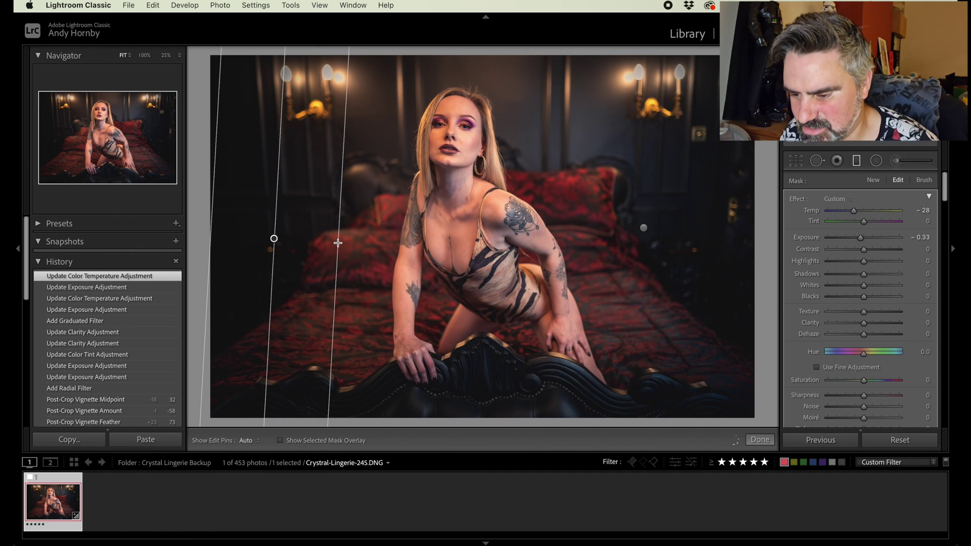
# Add a radial filter around the outer bulb of the right-hand wall light and set its temperature to 77 and tint to 65
pyautogui.click(875, 161)
pyautogui.moveTo(677, 71); pyautogui.dragTo(719, 112)
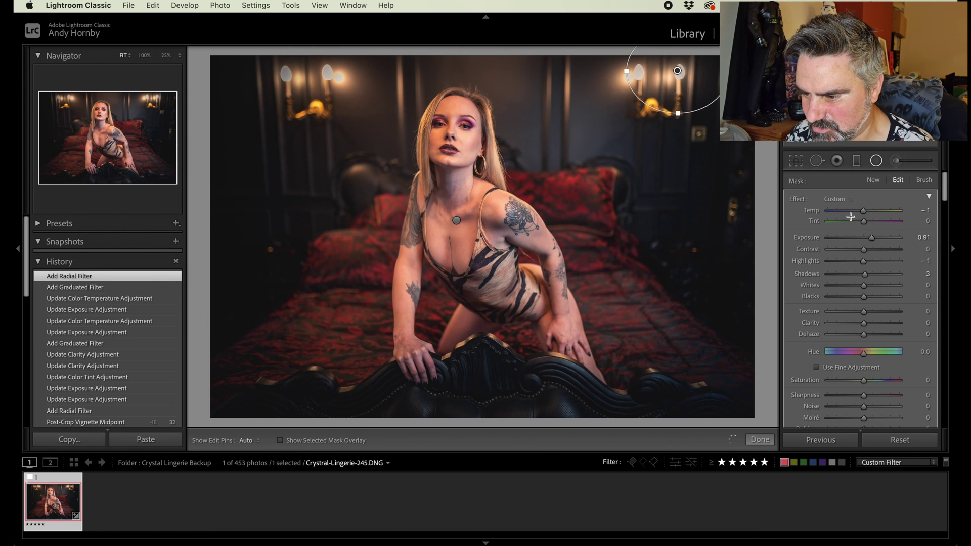
pyautogui.moveTo(866, 214); pyautogui.dragTo(896, 221)
pyautogui.click(894, 224)
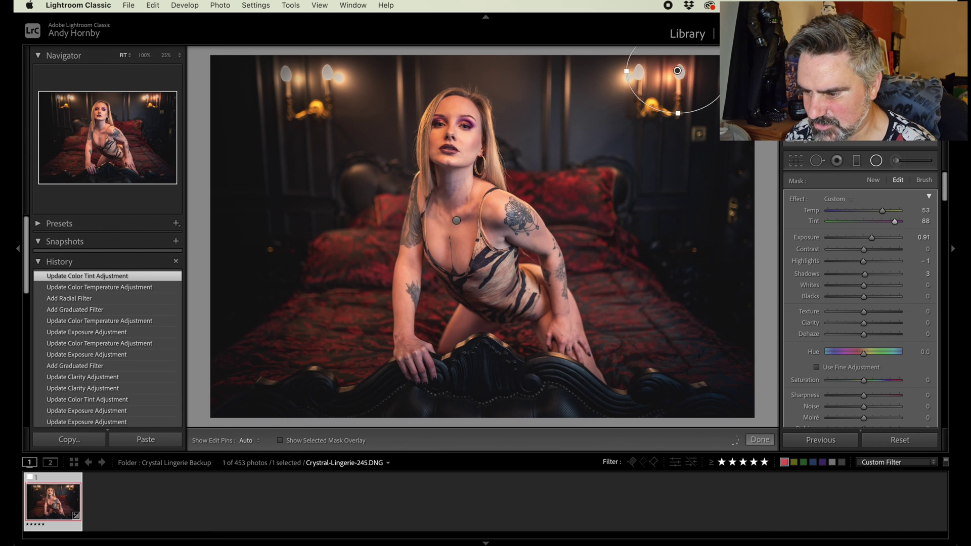
pyautogui.moveTo(894, 223); pyautogui.dragTo(891, 210)
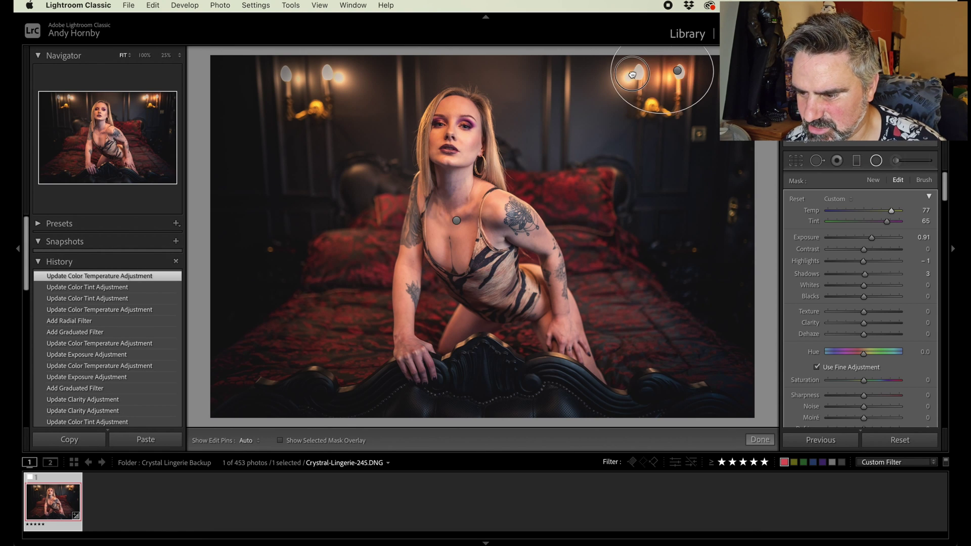
# Duplicate the warm radial filter onto the other three wall-light bulbs and lower each filter's exposure to about 0.5
pyautogui.moveTo(678, 70); pyautogui.dragTo(286, 74)
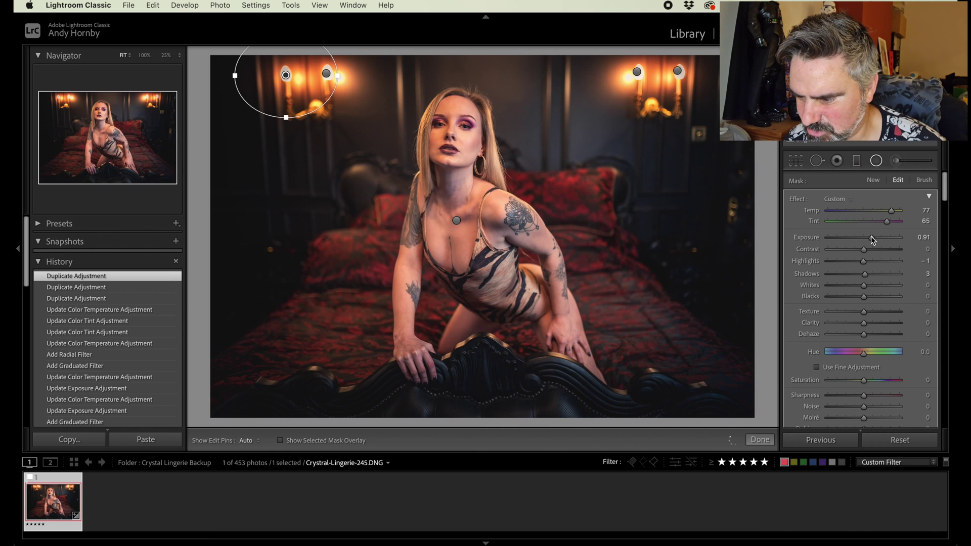
pyautogui.moveTo(871, 237); pyautogui.dragTo(870, 241)
pyautogui.click(326, 74)
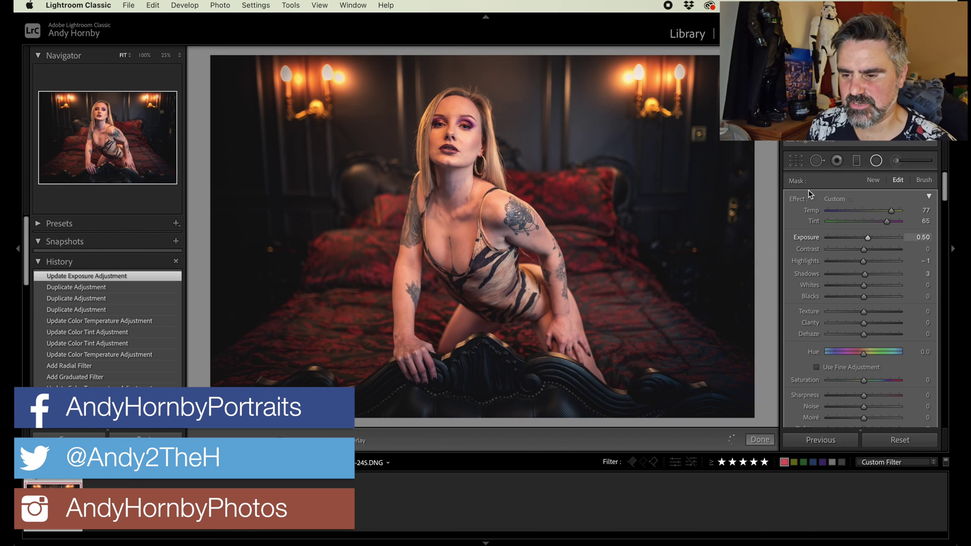
pyautogui.moveTo(810, 194); pyautogui.dragTo(810, 194)
pyautogui.click(637, 73)
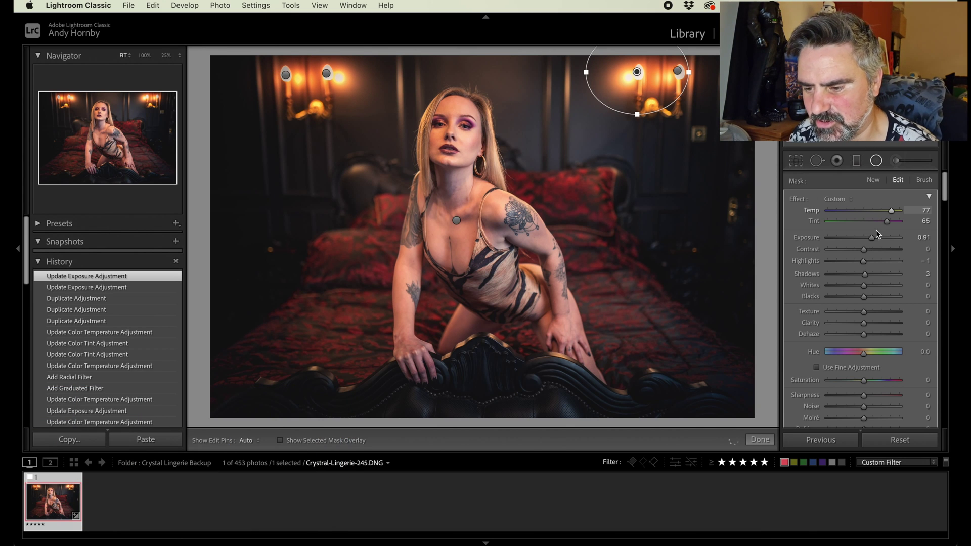
pyautogui.moveTo(871, 240)
pyautogui.mouseDown()
pyautogui.moveTo(853, 224)
pyautogui.moveTo(868, 242)
pyautogui.mouseUp()
pyautogui.click(678, 70)
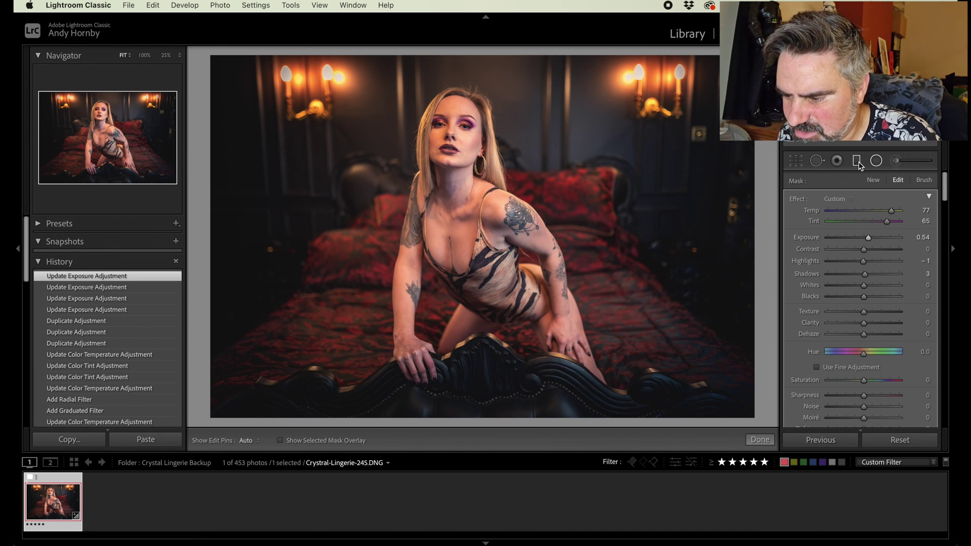
# Add a graduated filter rising from the photo's bottom edge over the bed frame, zero its preset adjustments and set temperature to -39
pyautogui.click(513, 426)
pyautogui.moveTo(488, 411); pyautogui.dragTo(487, 318)
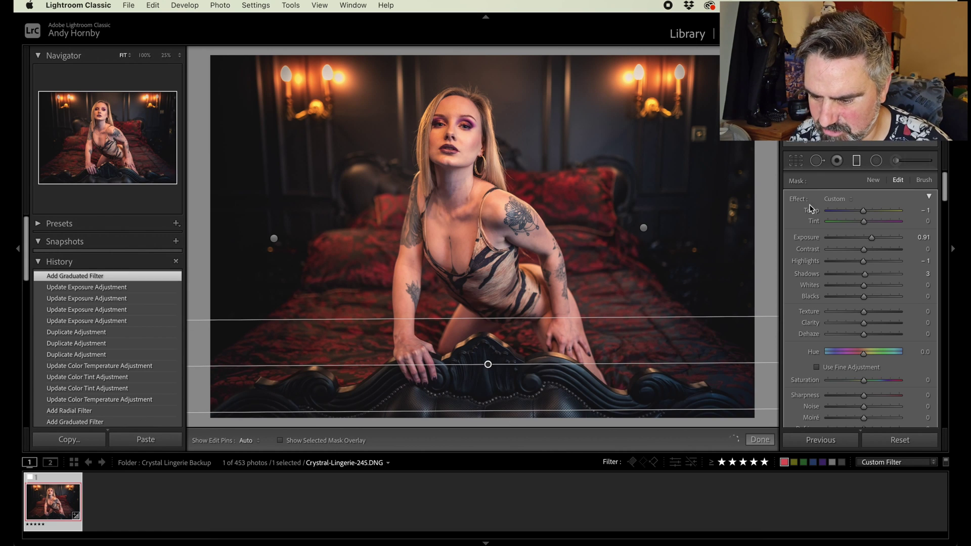
pyautogui.click(842, 210)
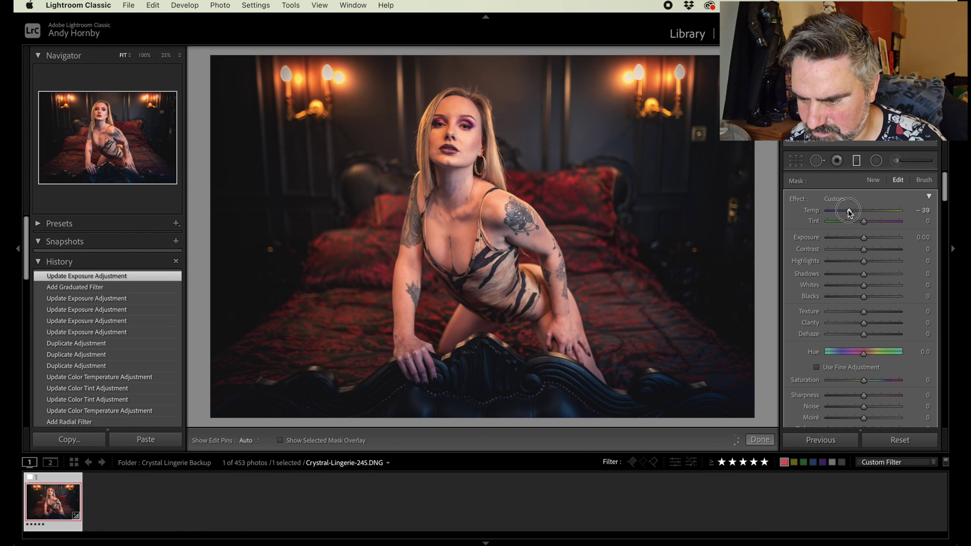
pyautogui.moveTo(842, 215); pyautogui.dragTo(843, 213)
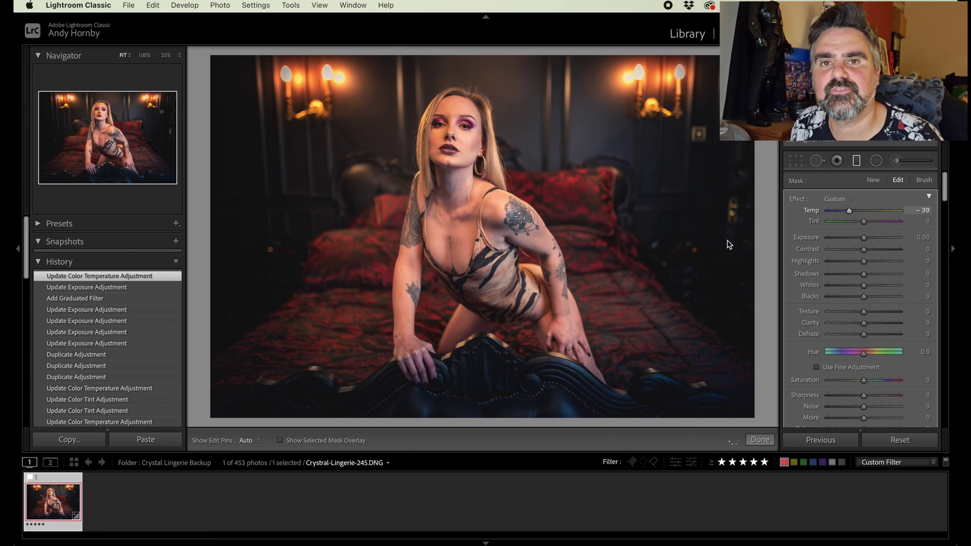
# Set the right side's graduated filter to temperature -73 and the left one to -78, extending the left filter slightly inward
pyautogui.click(644, 228)
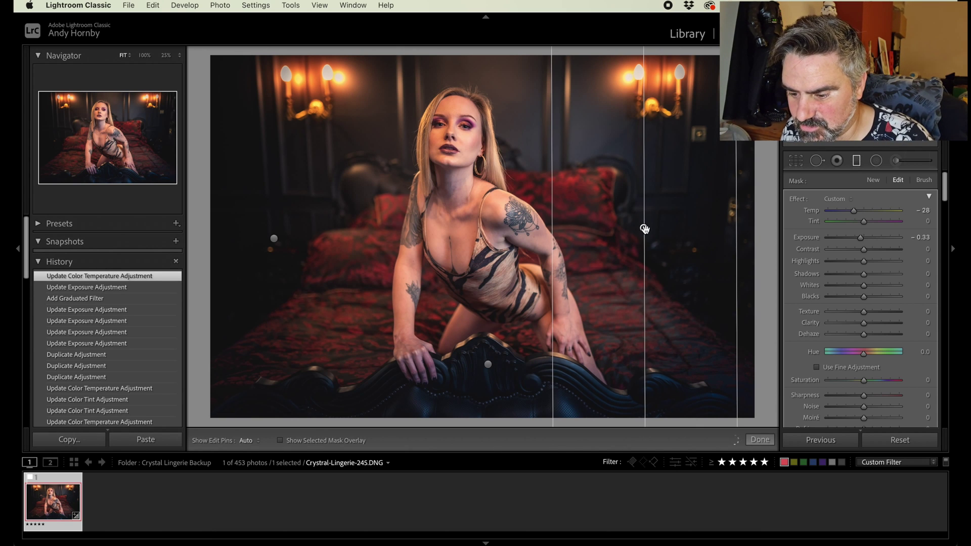
pyautogui.moveTo(855, 215); pyautogui.dragTo(837, 215)
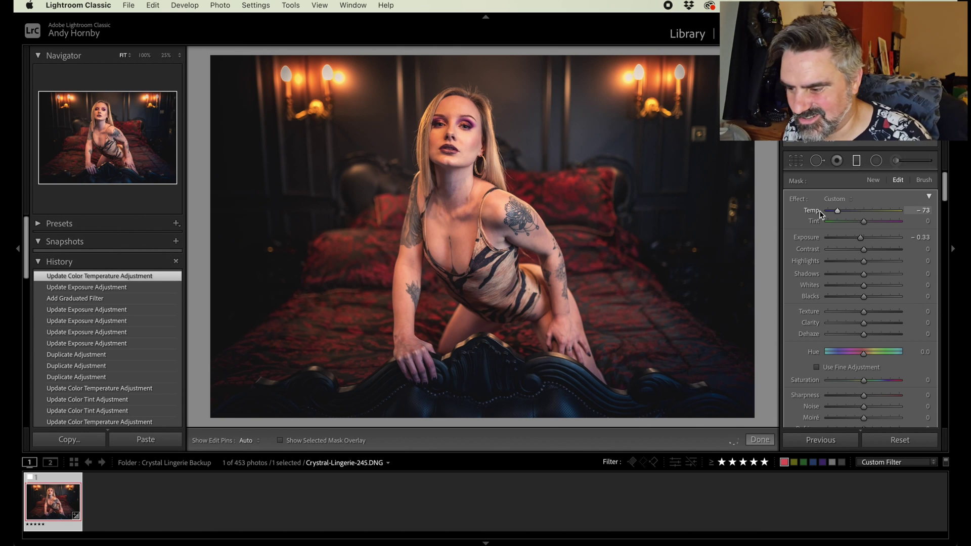
pyautogui.click(273, 238)
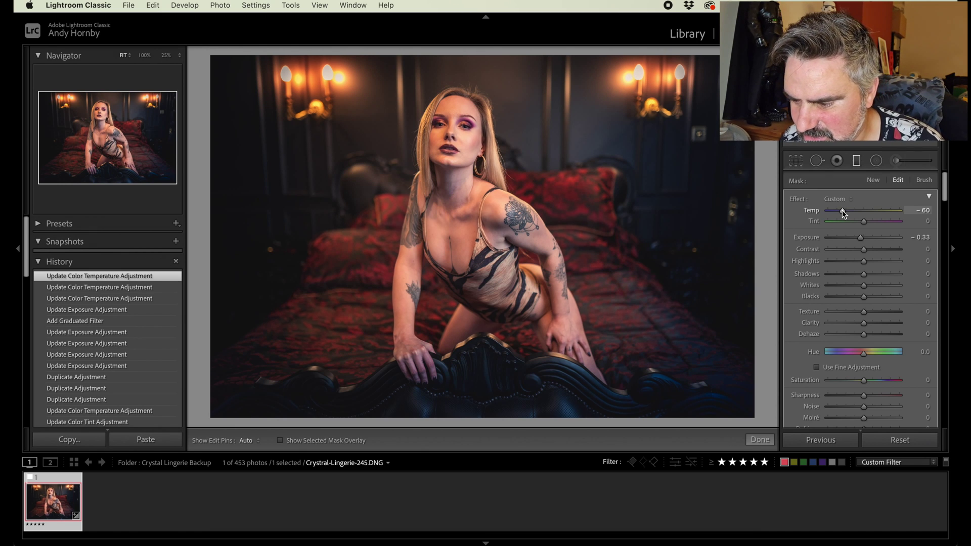
pyautogui.moveTo(842, 210); pyautogui.dragTo(838, 212)
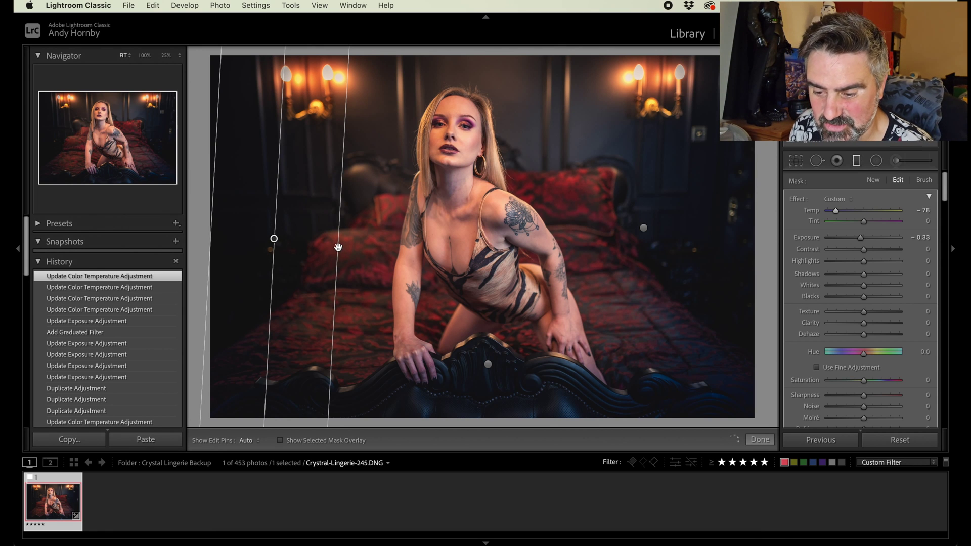
pyautogui.moveTo(337, 246); pyautogui.dragTo(349, 246)
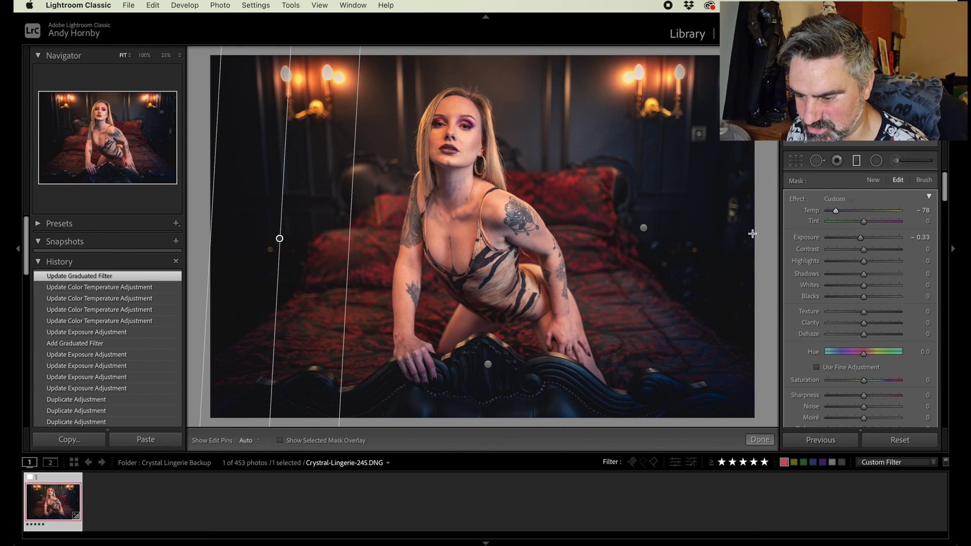
# Add an oval radial filter over the model's face at 100% view, zero its preset adjustments and set texture to -10
pyautogui.click(100, 112)
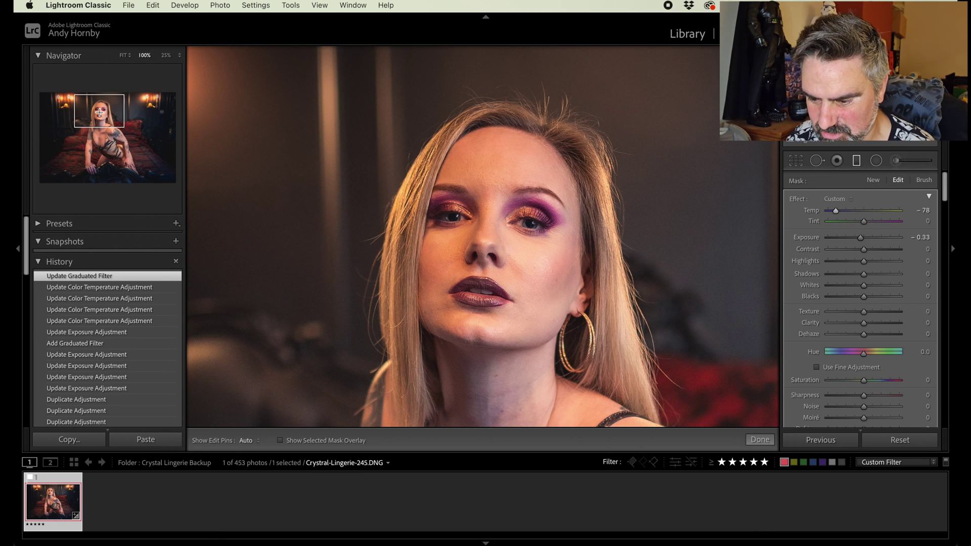
pyautogui.click(100, 113)
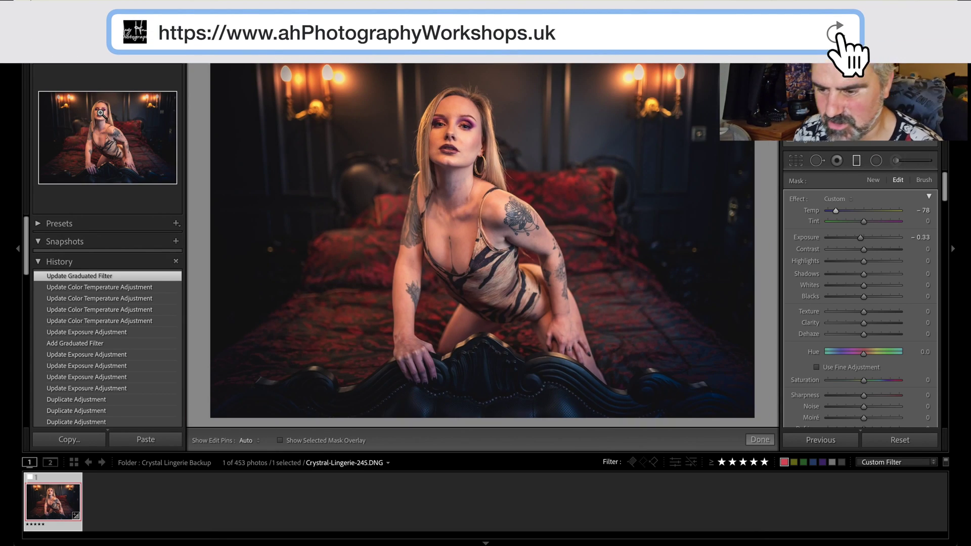
pyautogui.click(101, 113)
pyautogui.click(101, 113)
pyautogui.click(101, 113)
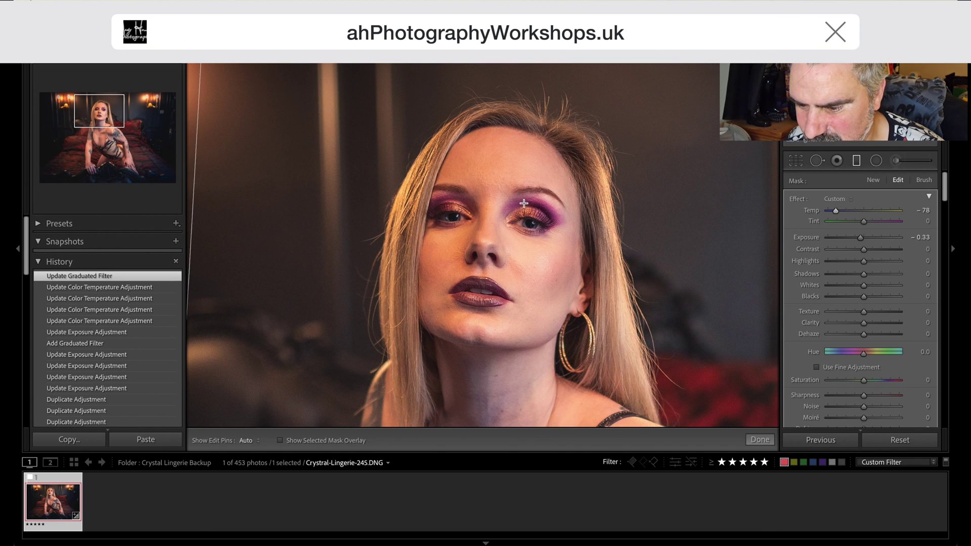
pyautogui.click(876, 161)
pyautogui.moveTo(484, 249); pyautogui.dragTo(604, 390)
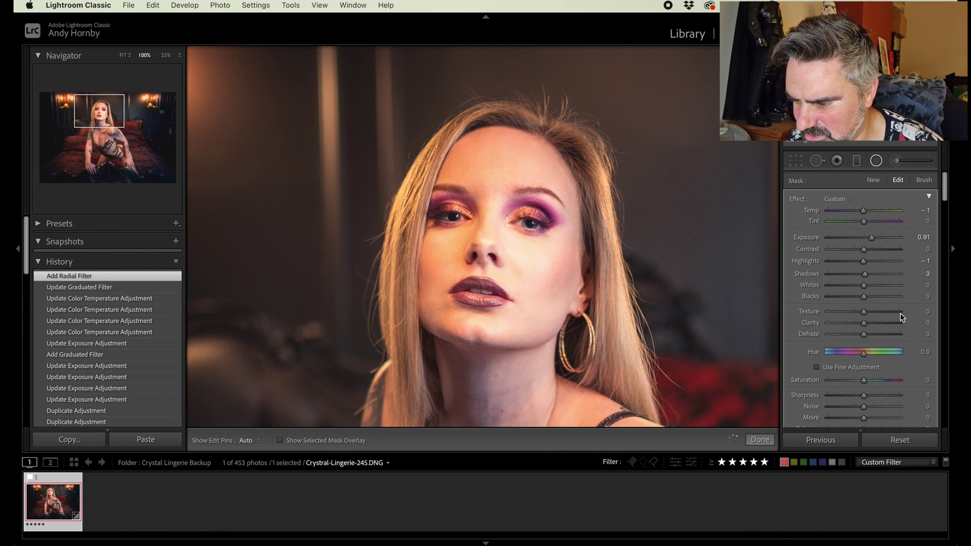
pyautogui.moveTo(865, 313)
pyautogui.mouseDown()
pyautogui.moveTo(844, 317)
pyautogui.moveTo(861, 316)
pyautogui.mouseUp()
# Duplicate the face's radial filter onto the model's neck and shrink its height and width to fit the neck
pyautogui.scroll(-3, 574, 328)
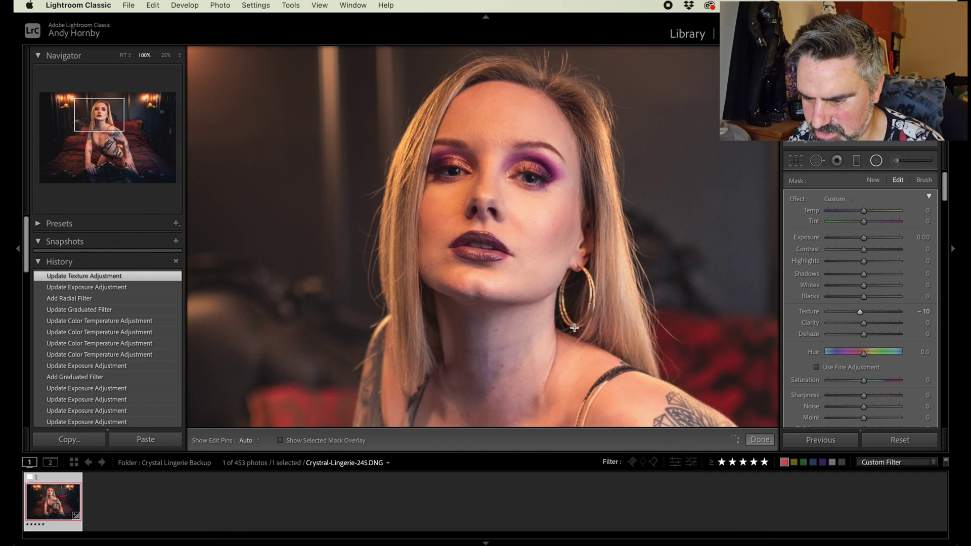
pyautogui.scroll(-5, 574, 327)
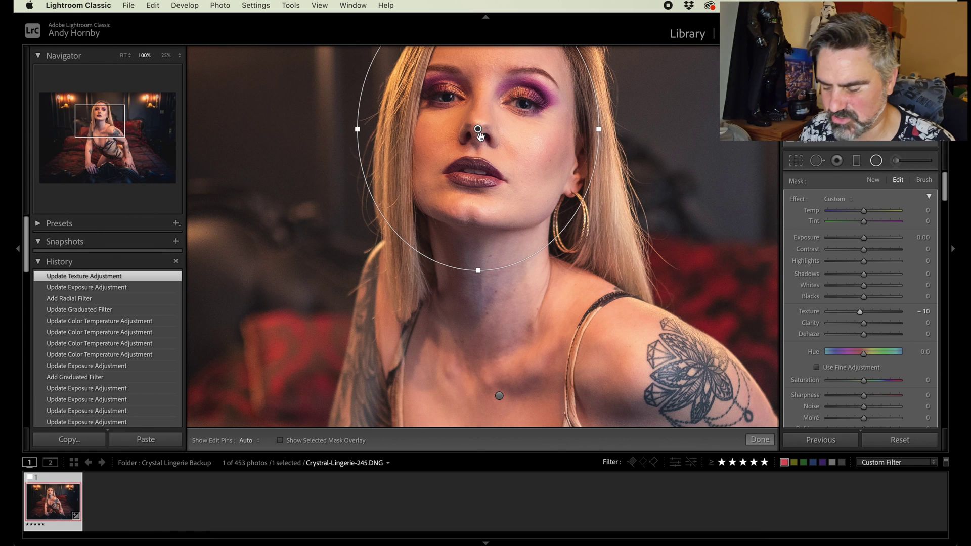
pyautogui.moveTo(480, 137); pyautogui.dragTo(485, 272)
pyautogui.moveTo(486, 132); pyautogui.dragTo(486, 207)
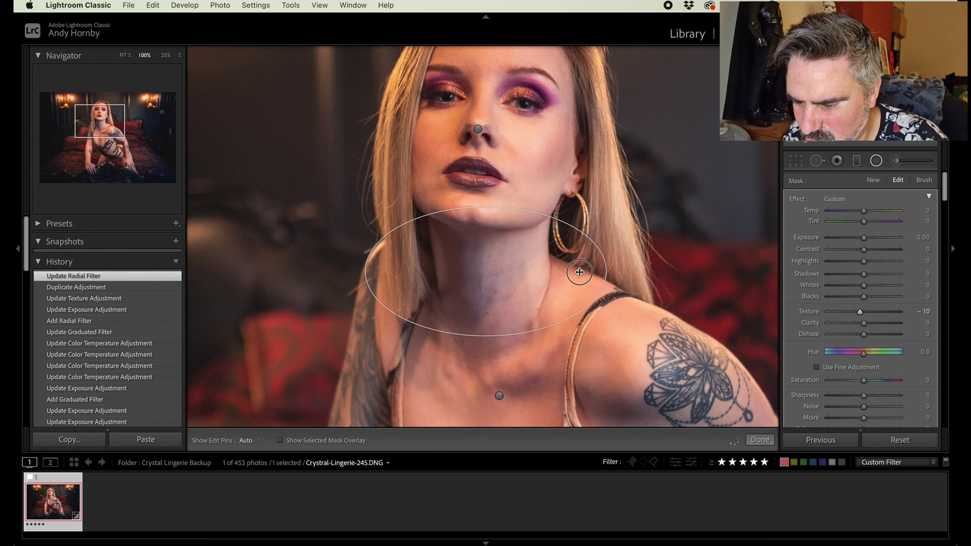
pyautogui.moveTo(580, 272); pyautogui.dragTo(569, 273)
# Set the neck filter's feather to 54 and texture to -34, and finish the radial filter edits with the whole photo in view
pyautogui.scroll(-5, 806, 316)
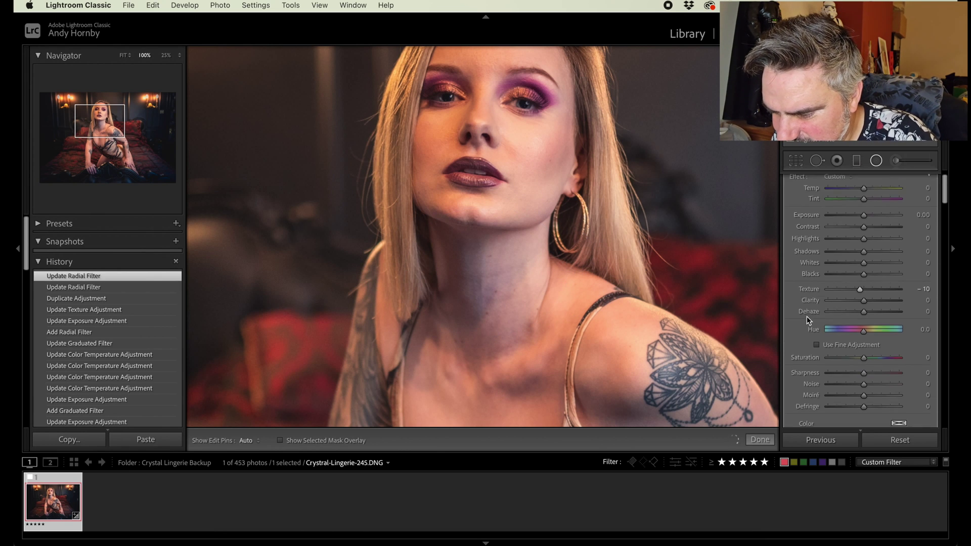
pyautogui.moveTo(866, 367); pyautogui.dragTo(865, 366)
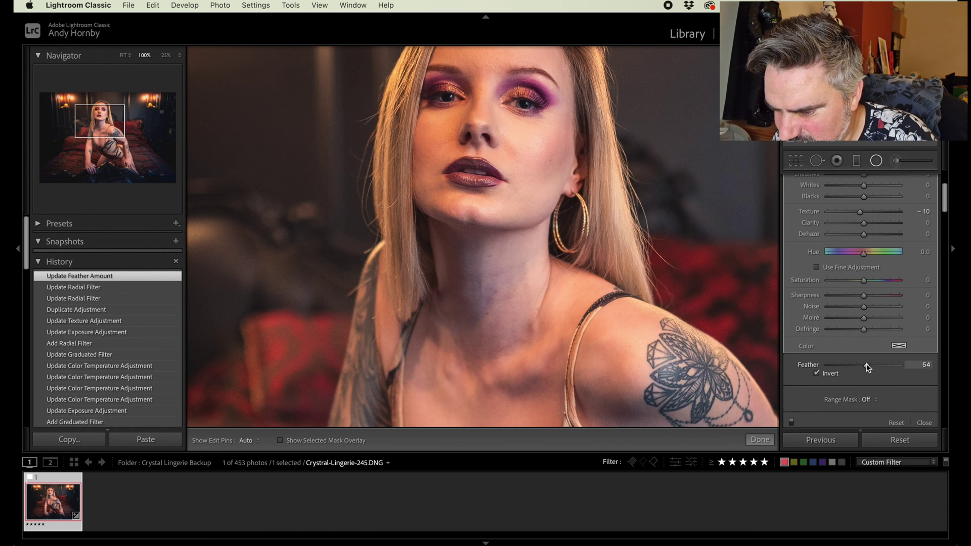
pyautogui.scroll(4, 863, 339)
pyautogui.moveTo(860, 310); pyautogui.dragTo(851, 313)
pyautogui.scroll(-3, 632, 311)
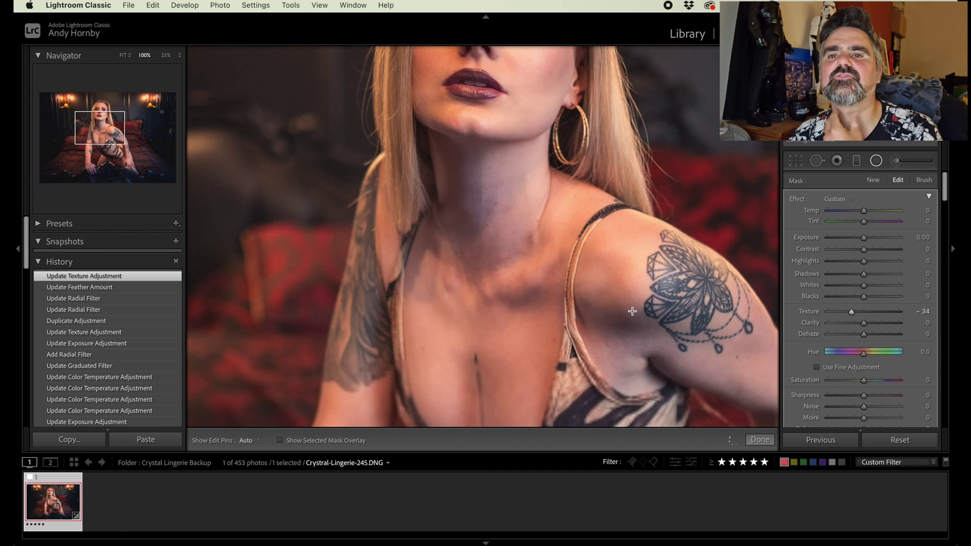
pyautogui.scroll(-3, 632, 311)
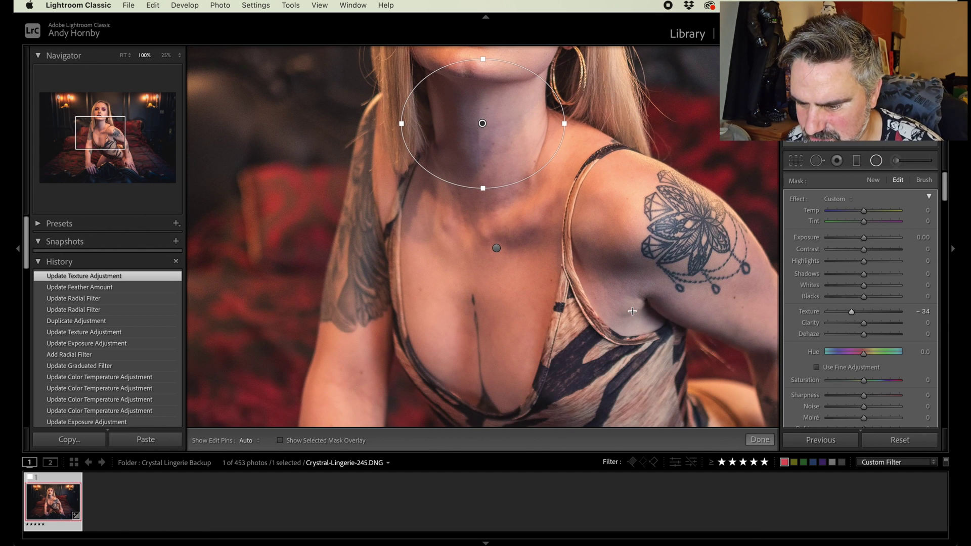
pyautogui.scroll(10, 632, 311)
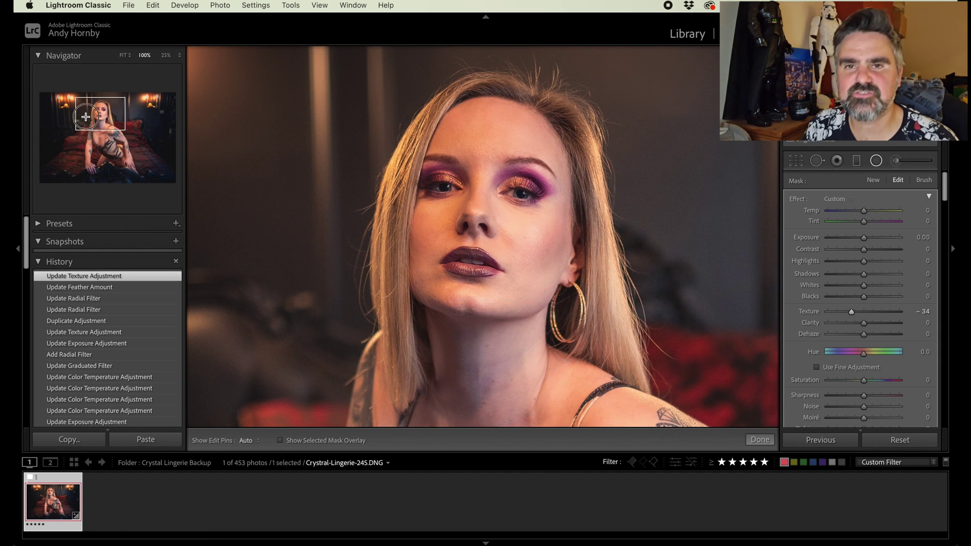
pyautogui.press('z')
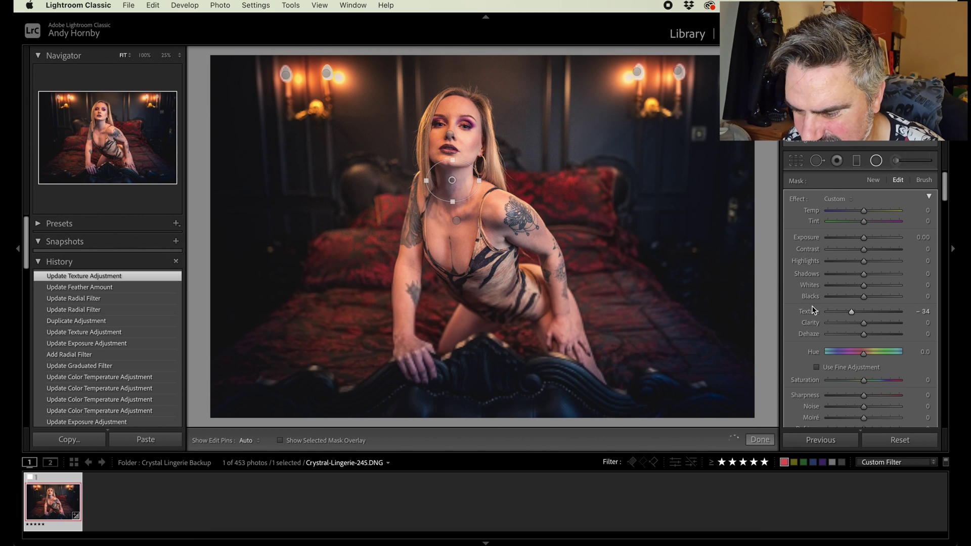
pyautogui.click(760, 439)
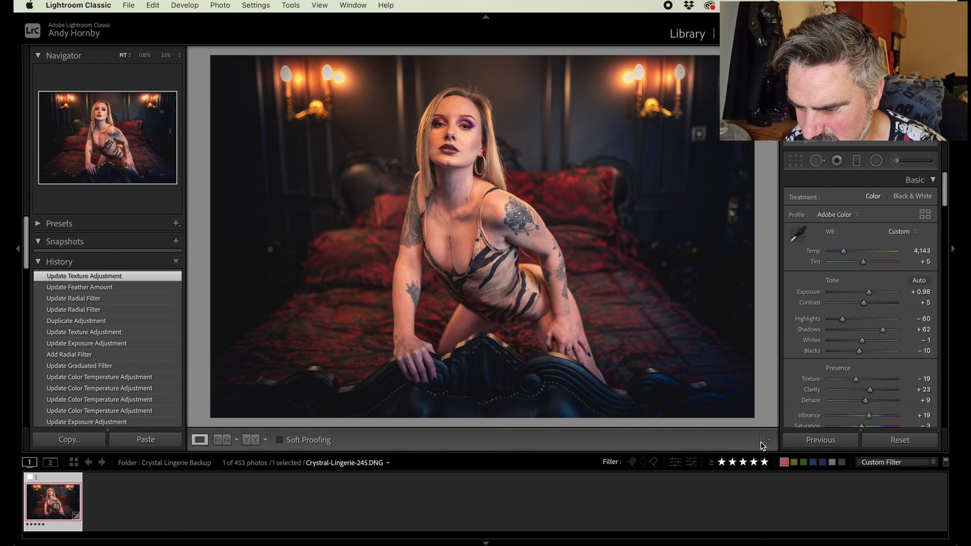